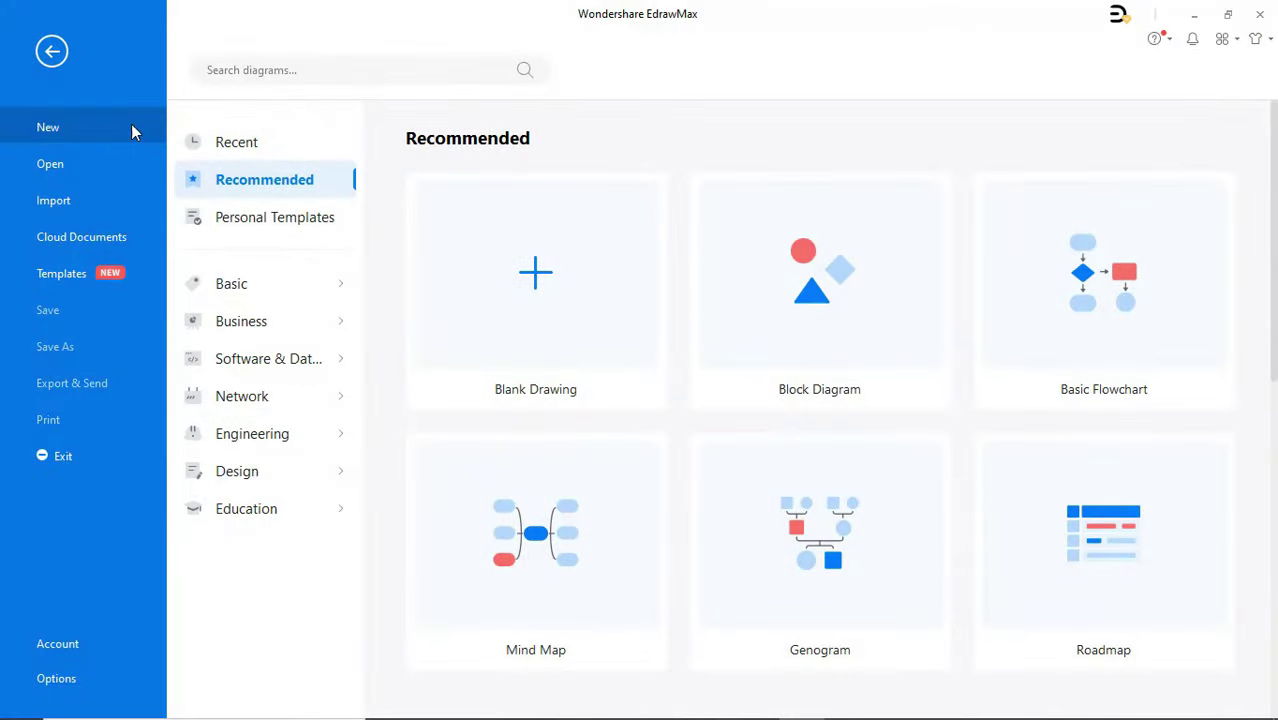
Create a new drawing from the Business > Project Management PERT Chart template.
{"action": "left_click", "coordinate": [266, 323]}
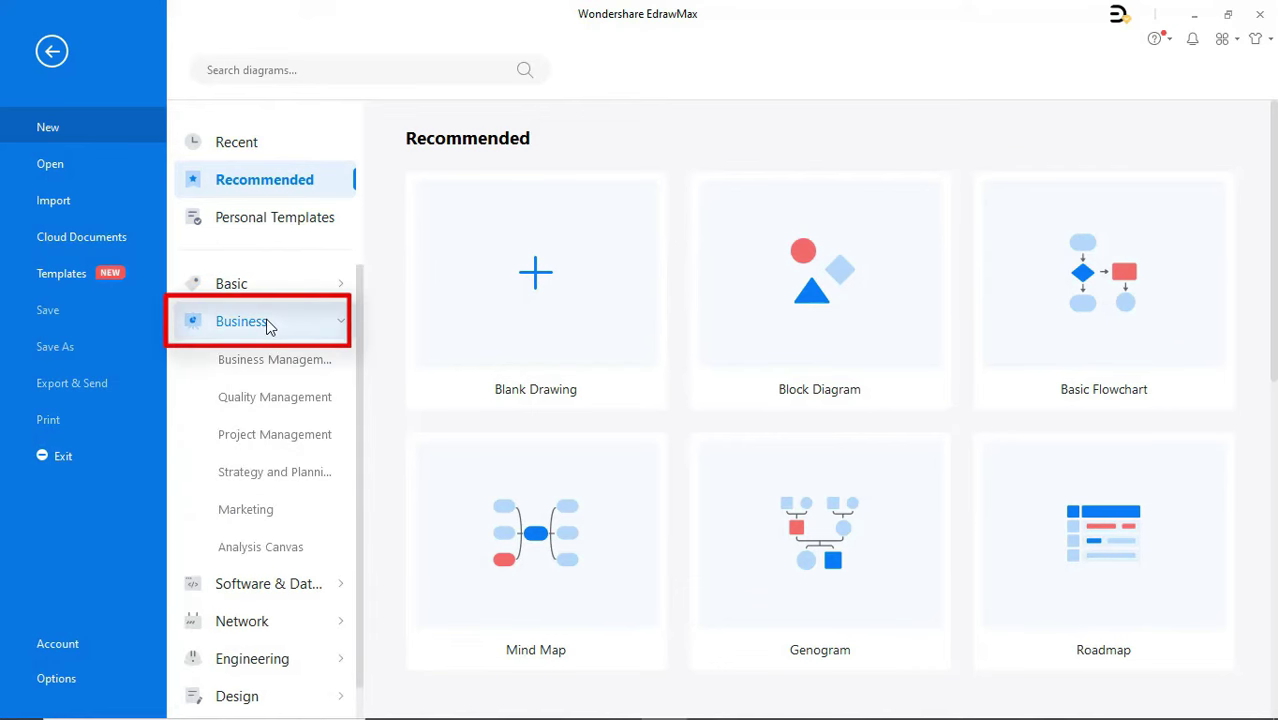
{"action": "left_click", "coordinate": [272, 436]}
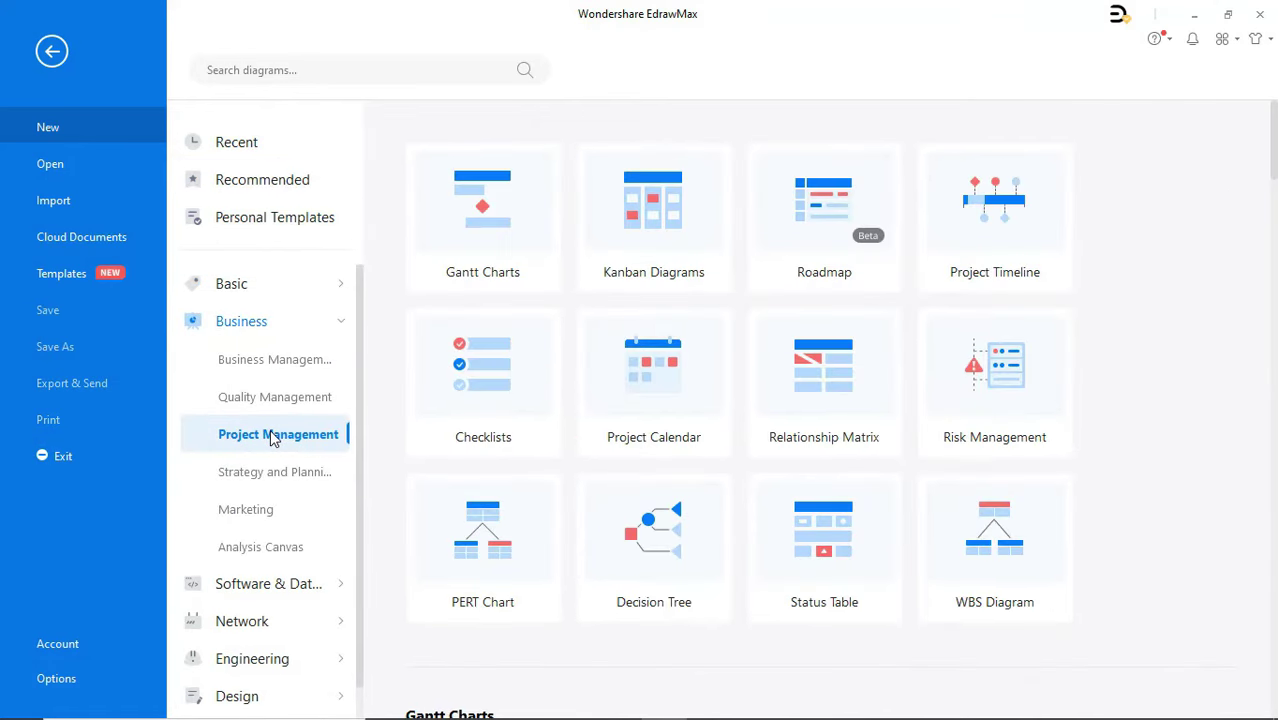
{"action": "left_click", "coordinate": [474, 540]}
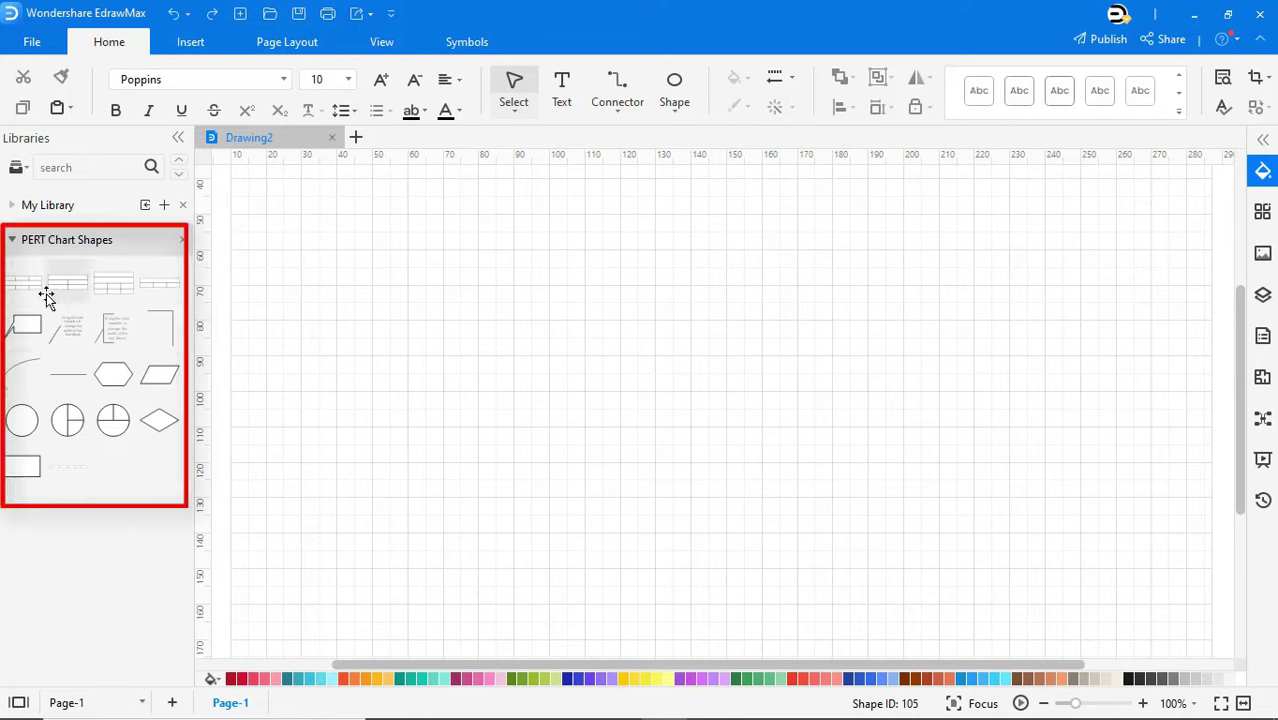
Place circle nodes 1 to 4 on the left side of the page.
{"action": "left_click_drag", "start_coordinate": [31, 433], "coordinate": [364, 399]}
{"action": "left_click", "coordinate": [504, 420]}
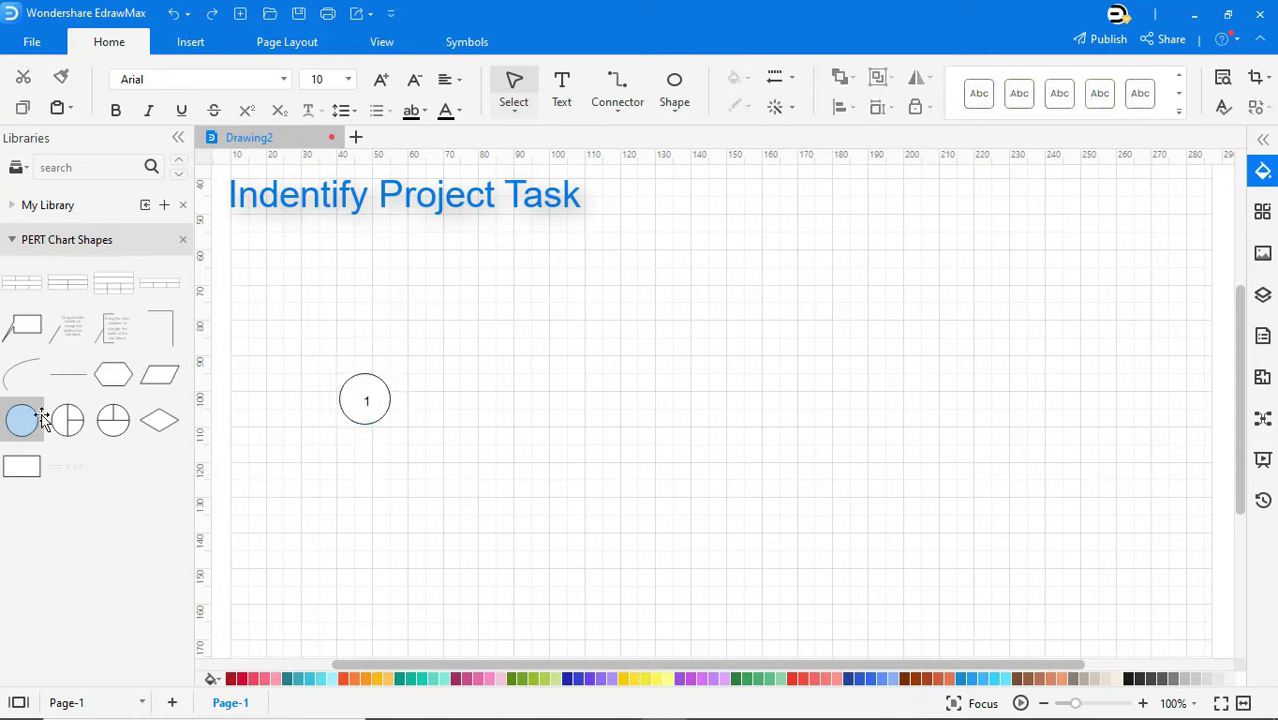
{"action": "left_click_drag", "start_coordinate": [165, 422], "coordinate": [577, 294]}
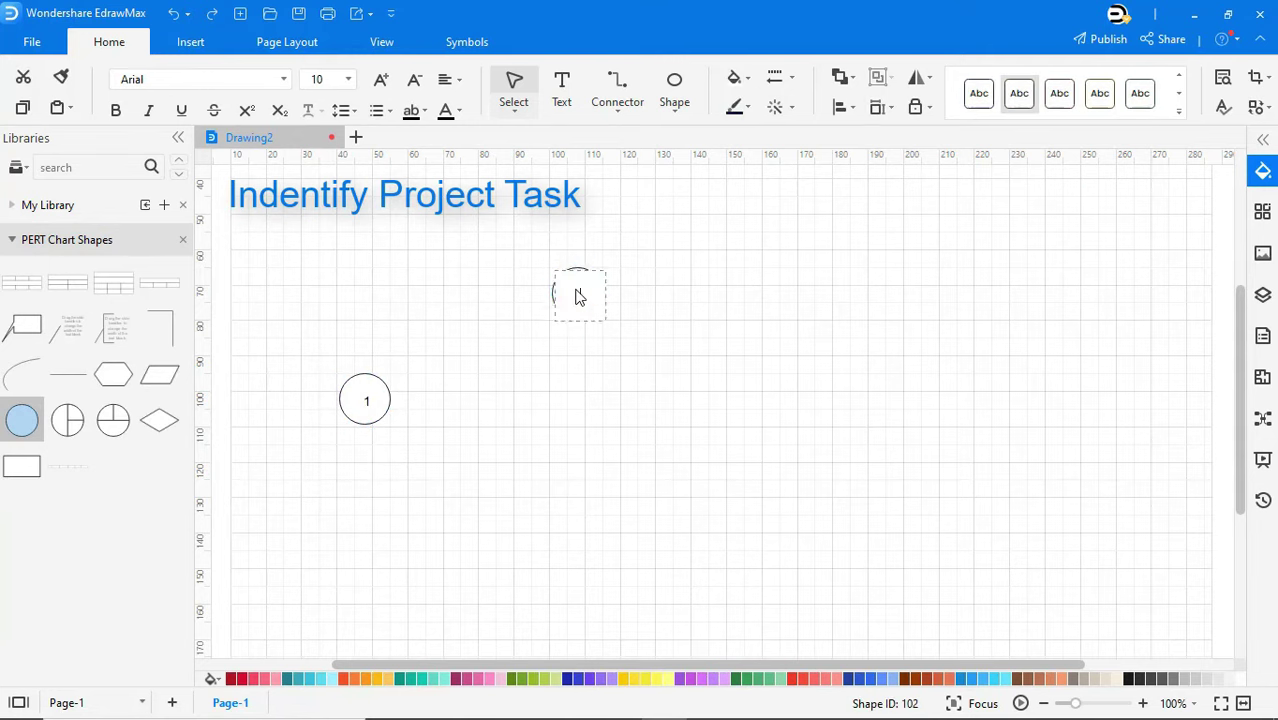
{"action": "left_click", "coordinate": [666, 335]}
{"action": "left_click_drag", "start_coordinate": [40, 422], "coordinate": [573, 408]}
{"action": "left_click", "coordinate": [599, 471]}
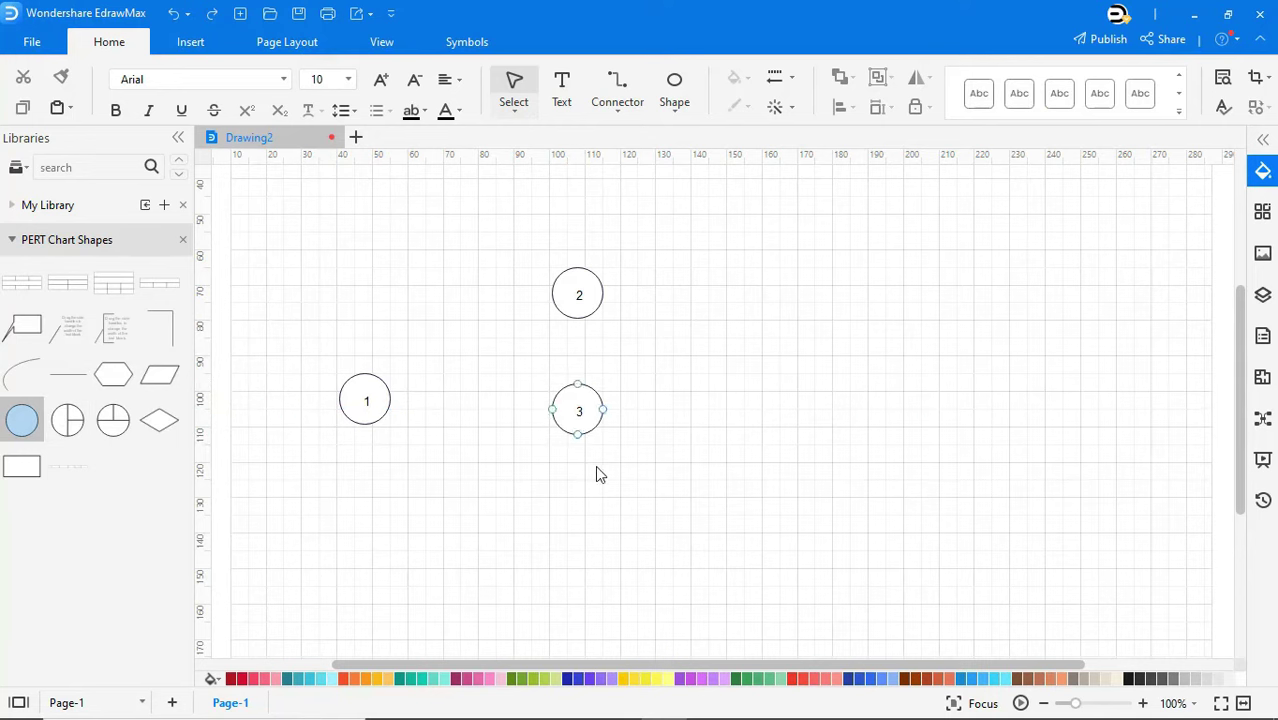
{"action": "left_click_drag", "start_coordinate": [22, 421], "coordinate": [500, 524]}
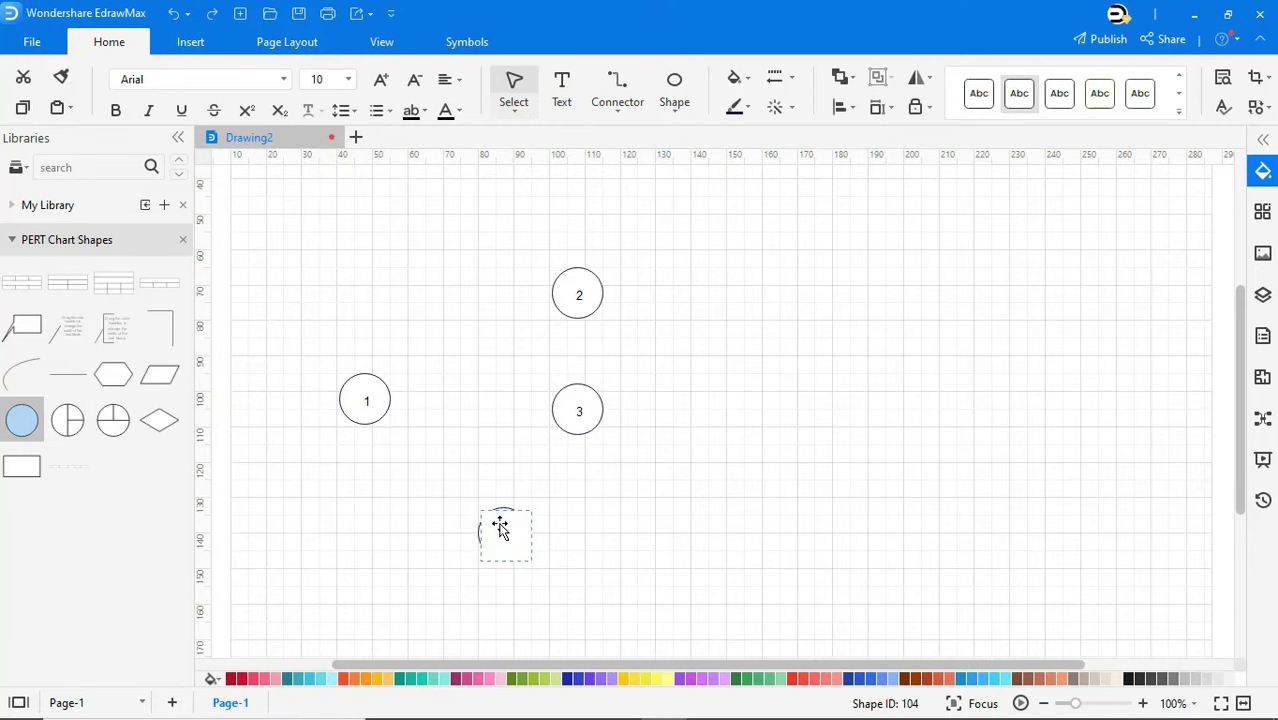
{"action": "left_click", "coordinate": [679, 545]}
Place circle nodes 5 to 9 to the right, numbering nodes 8 and 9.
{"action": "left_click_drag", "start_coordinate": [23, 426], "coordinate": [862, 292]}
{"action": "left_click", "coordinate": [926, 312]}
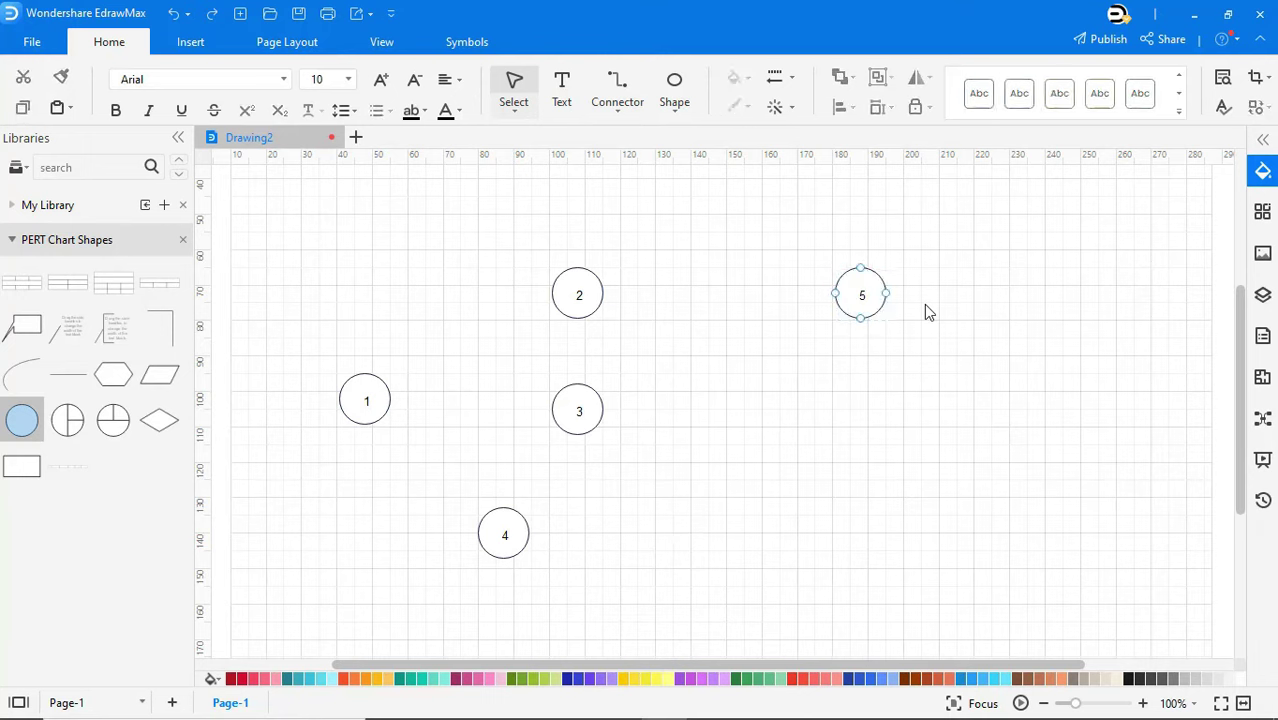
{"action": "left_click_drag", "start_coordinate": [23, 420], "coordinate": [885, 406]}
{"action": "left_click", "coordinate": [936, 447]}
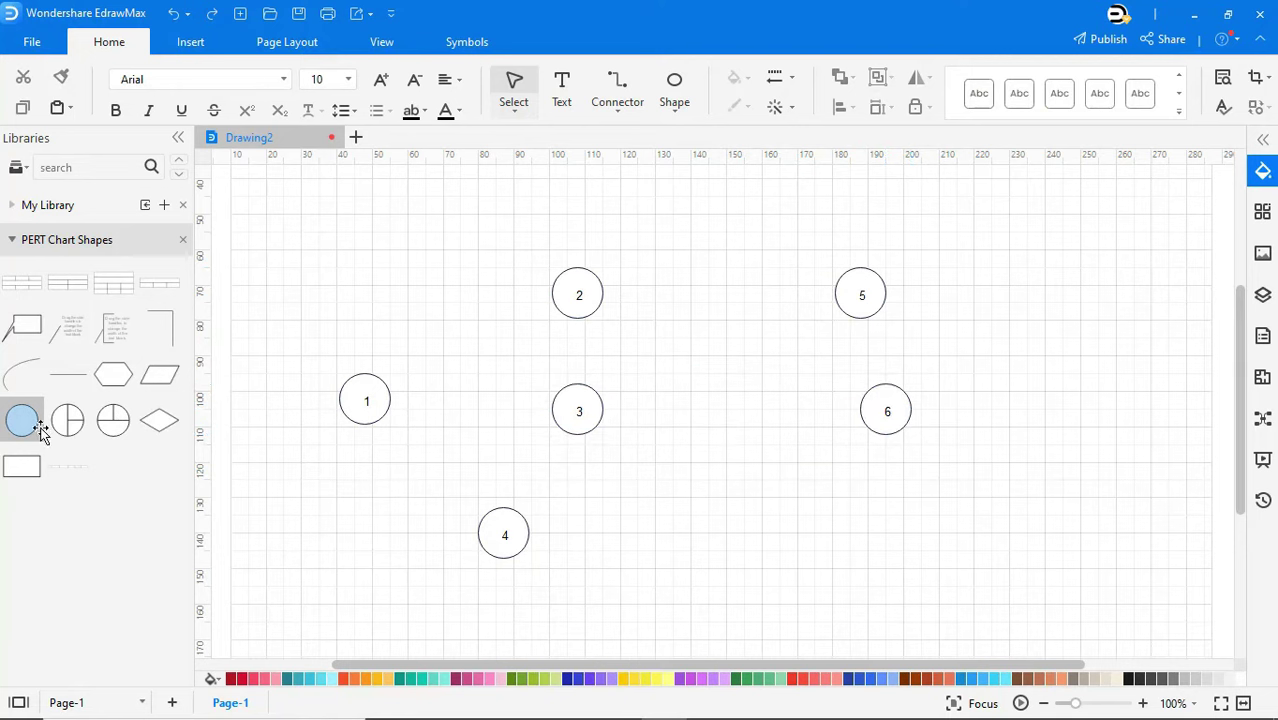
{"action": "left_click_drag", "start_coordinate": [40, 428], "coordinate": [825, 535]}
{"action": "left_click", "coordinate": [930, 547]}
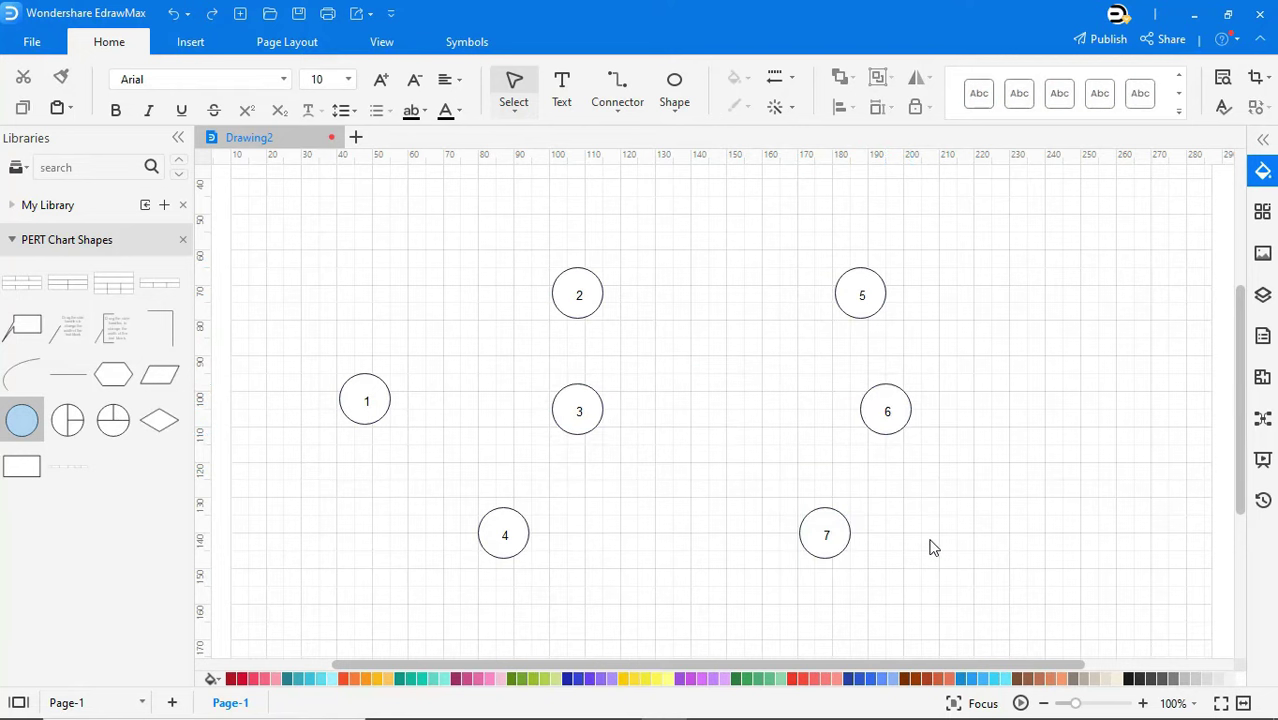
{"action": "left_click_drag", "start_coordinate": [22, 420], "coordinate": [1031, 469]}
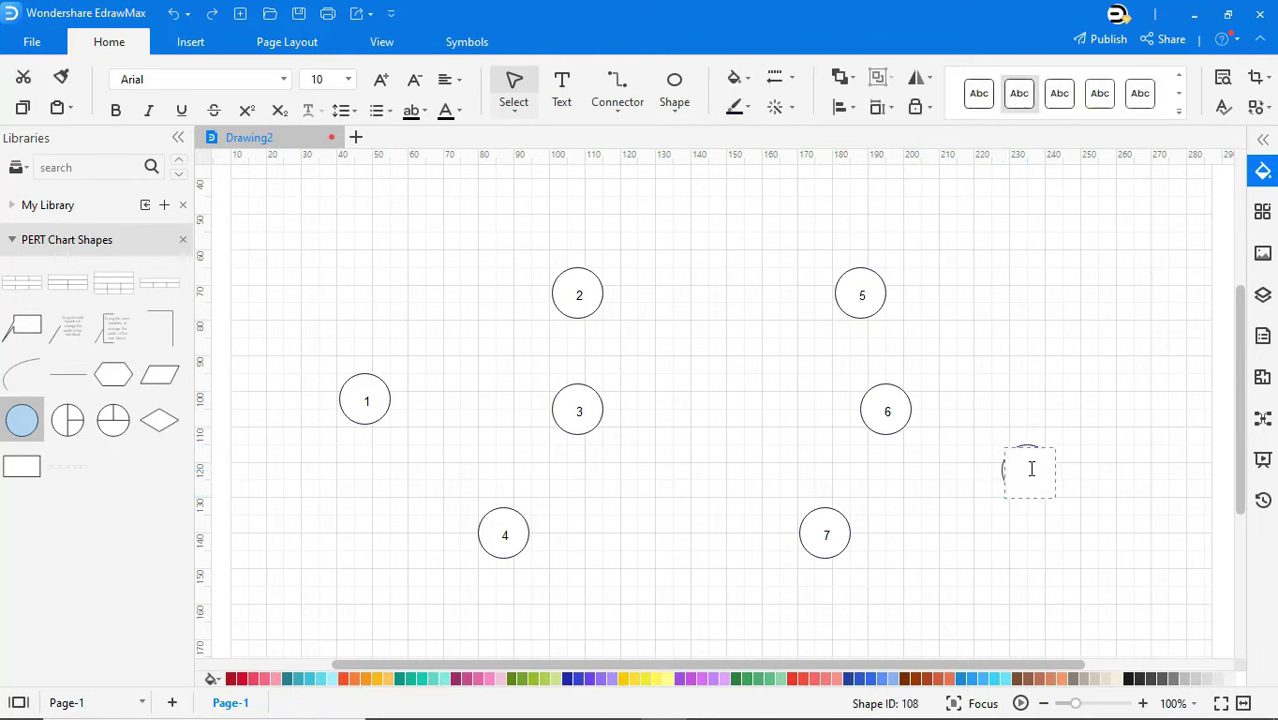
{"action": "type", "text": "8"}
{"action": "left_click", "coordinate": [1093, 496]}
{"action": "left_click_drag", "start_coordinate": [22, 422], "coordinate": [1172, 408]}
{"action": "type", "text": "9"}
Move node 3 up so it sits level with node 1.
{"action": "left_click", "coordinate": [1155, 517]}
{"action": "left_click_drag", "start_coordinate": [599, 424], "coordinate": [599, 413]}
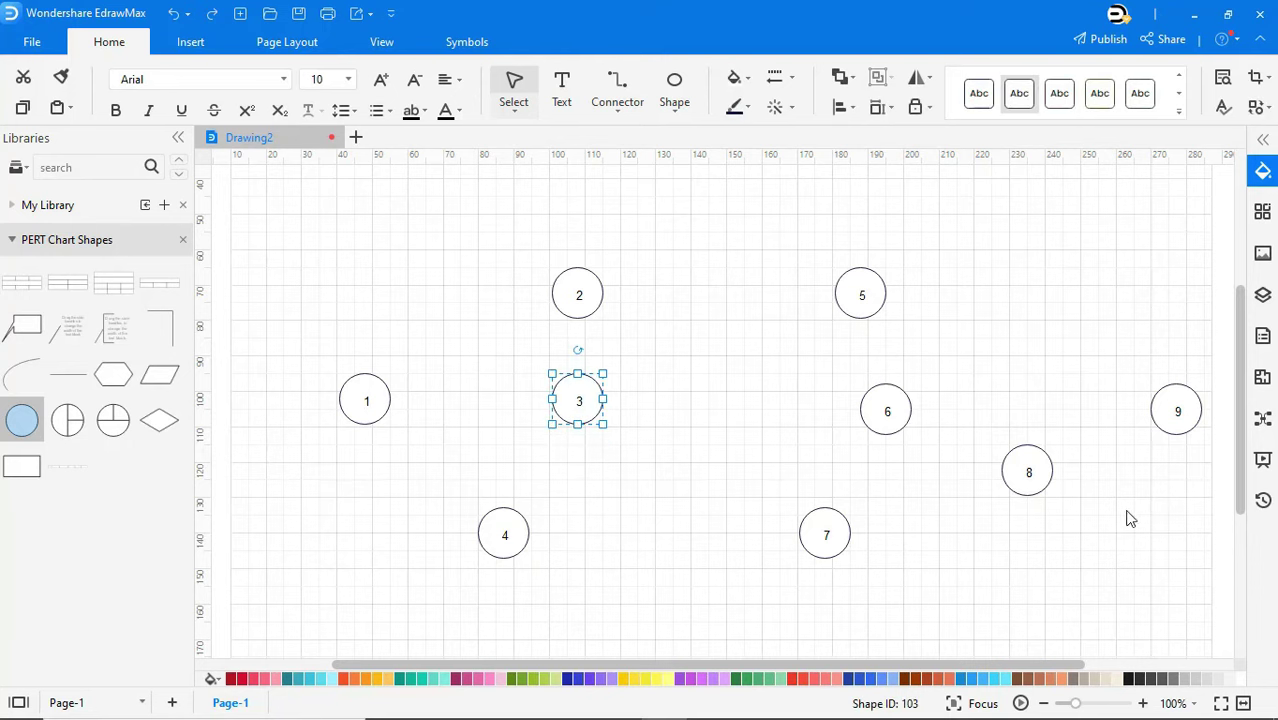
{"action": "left_click", "coordinate": [1198, 499]}
Add 'Getting our license' and 'Trademark the name' labels beside nodes 1 and 2.
{"action": "double_click", "coordinate": [296, 364]}
{"action": "type", "text": "Getting "}
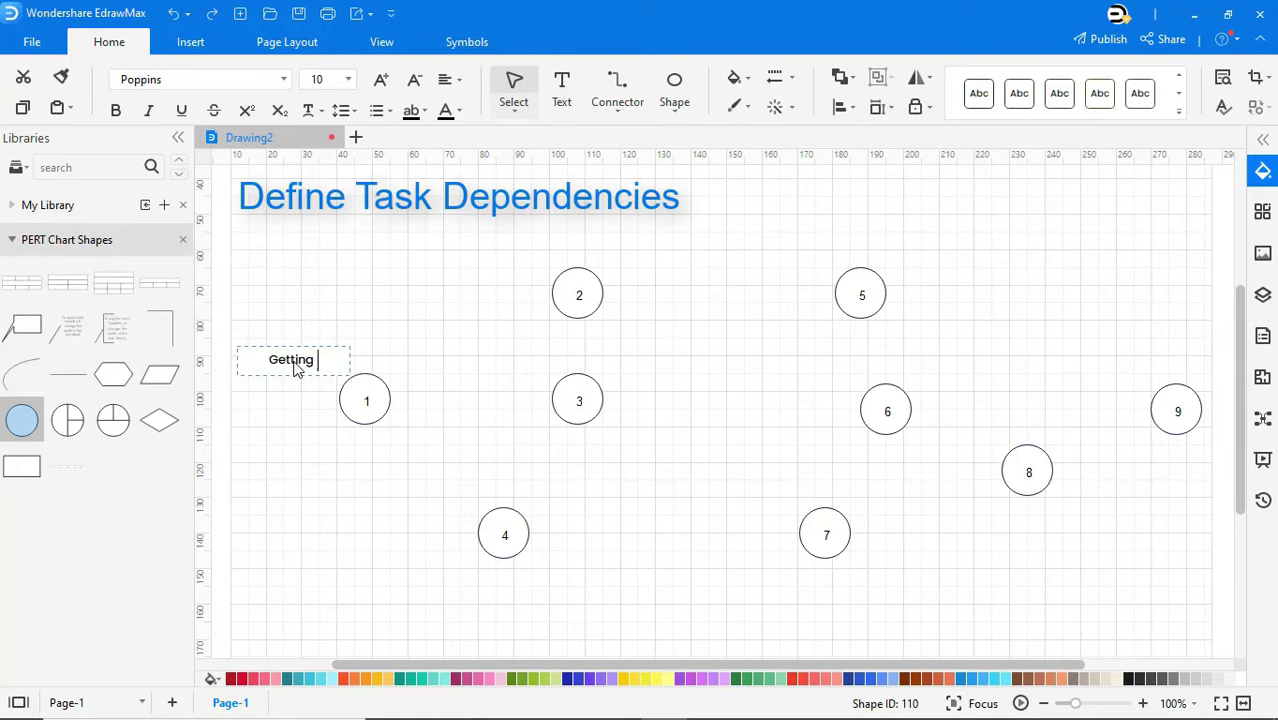
{"action": "type", "text": "our license"}
{"action": "left_click", "coordinate": [380, 390]}
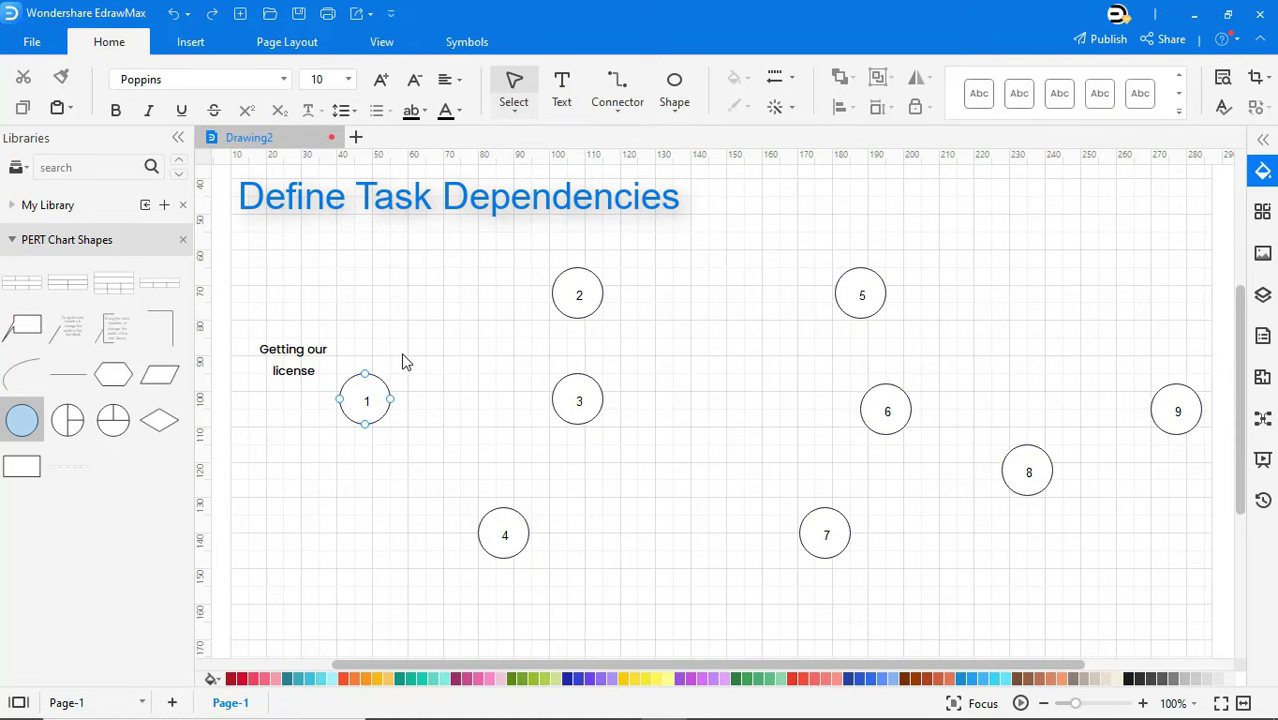
{"action": "double_click", "coordinate": [423, 289]}
{"action": "type", "text": "Trademark the name"}
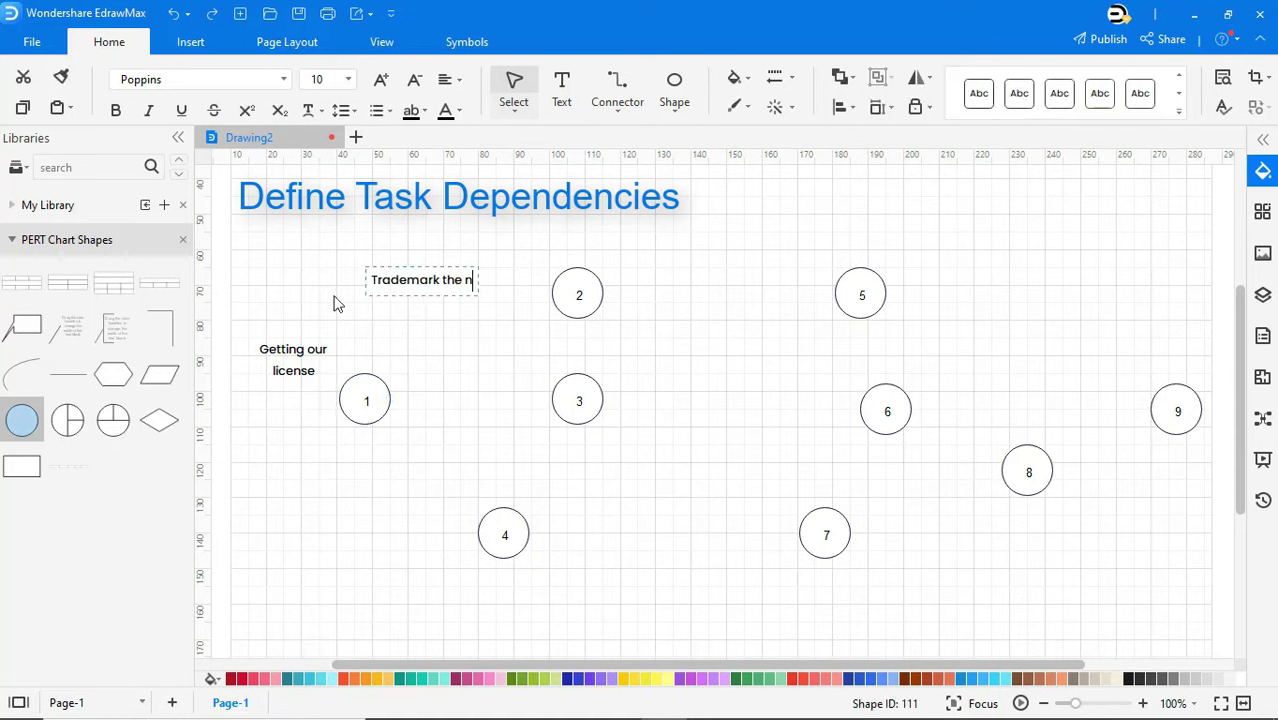
{"action": "left_click", "coordinate": [548, 290]}
Add the 'Designing the logo, website, social media packaging, branding' label and widen it.
{"action": "double_click", "coordinate": [724, 226]}
{"action": "type", "text": "Des"}
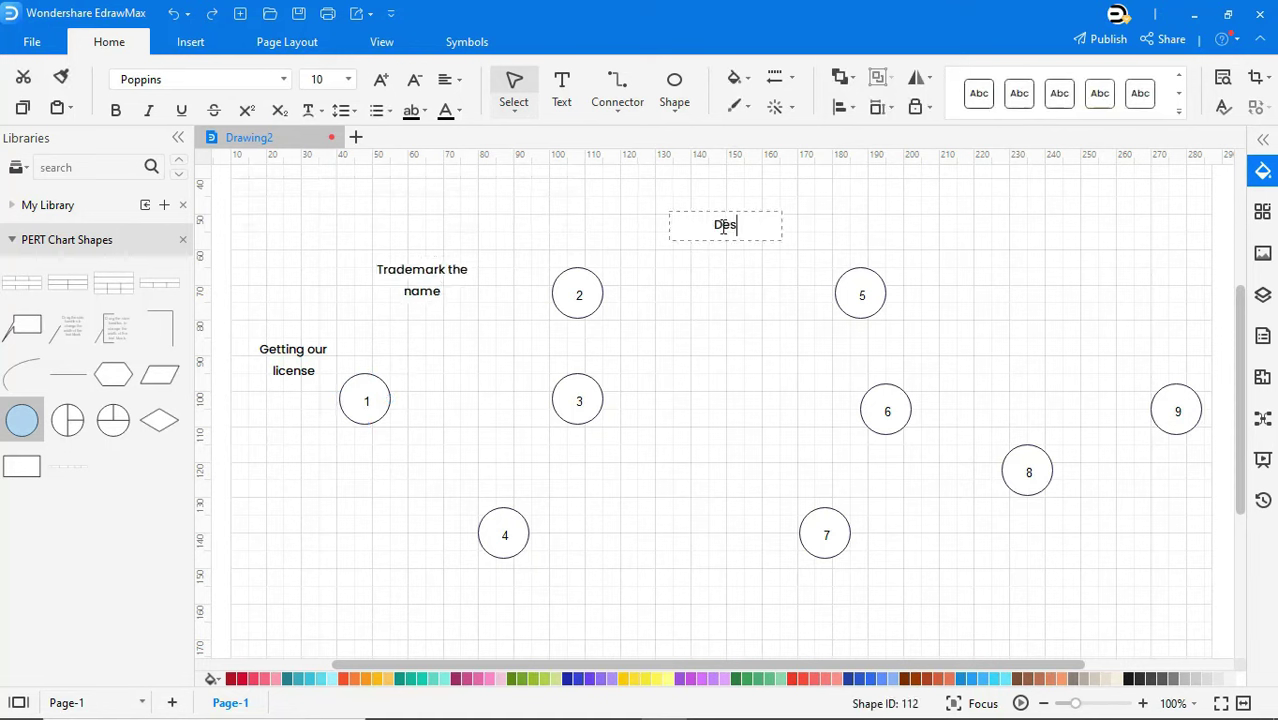
{"action": "type", "text": "igning the logo, websi"}
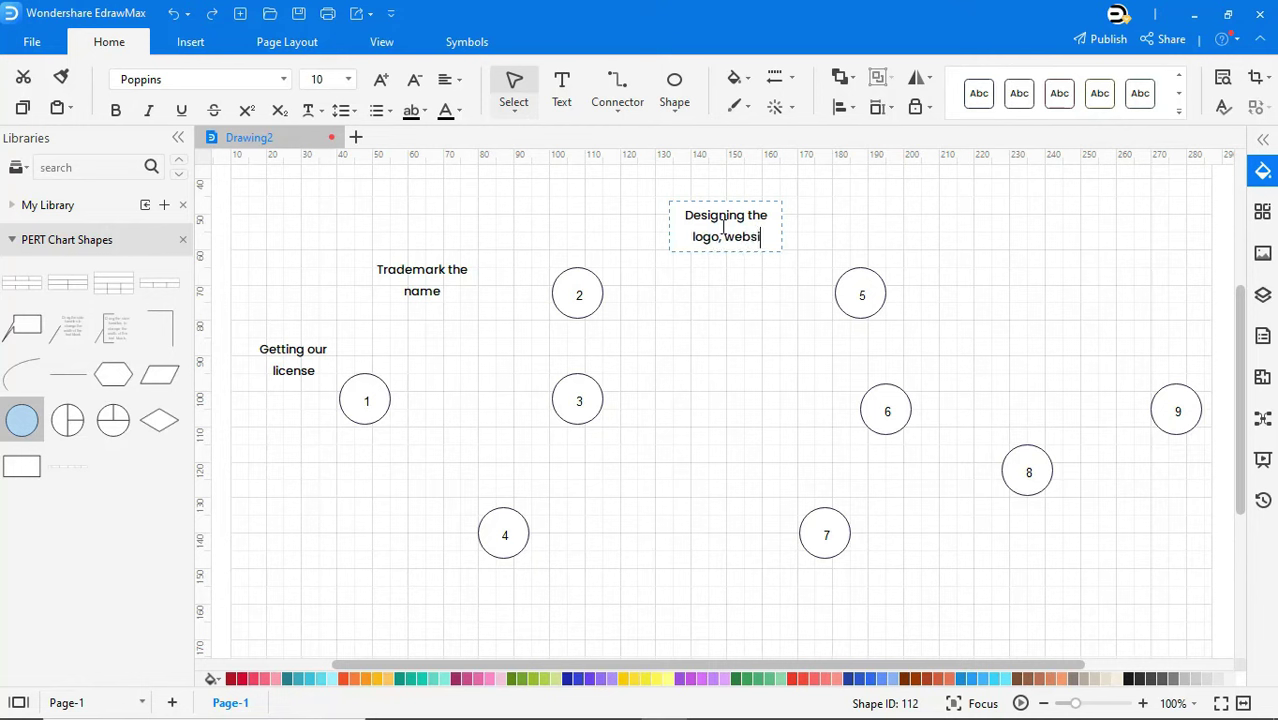
{"action": "type", "text": "te, social media"}
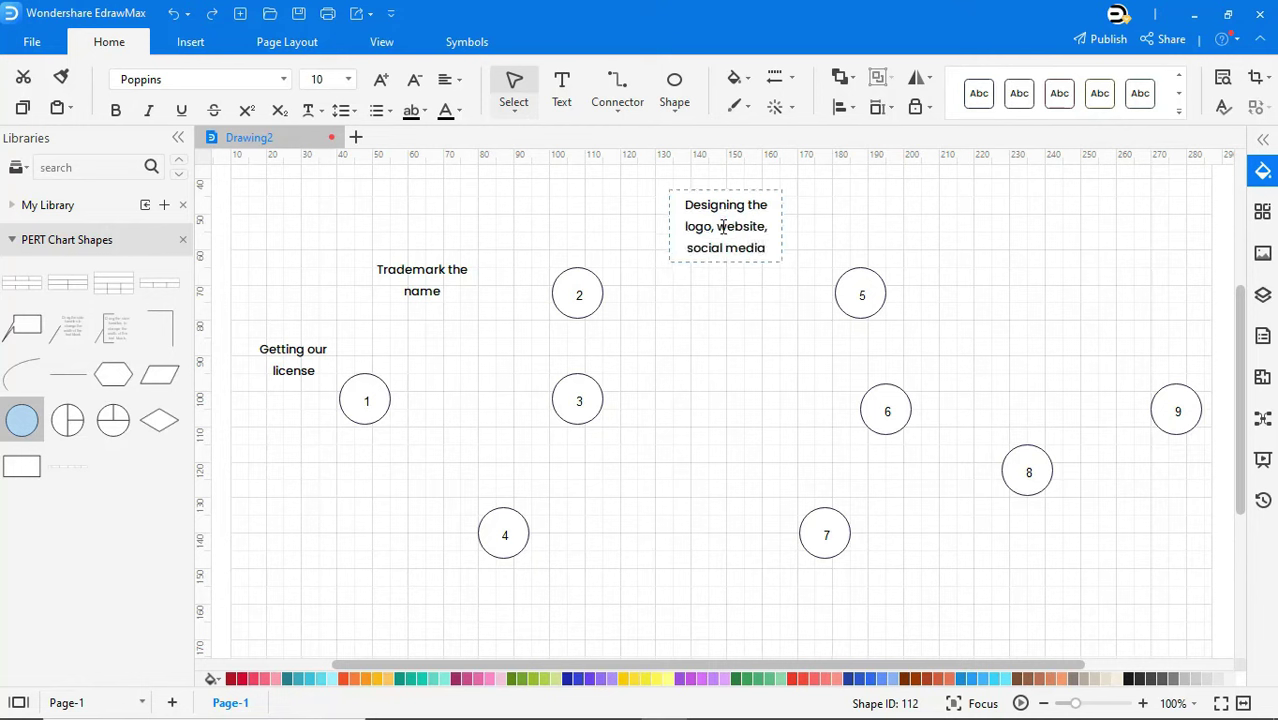
{"action": "type", "text": " packaging, branding"}
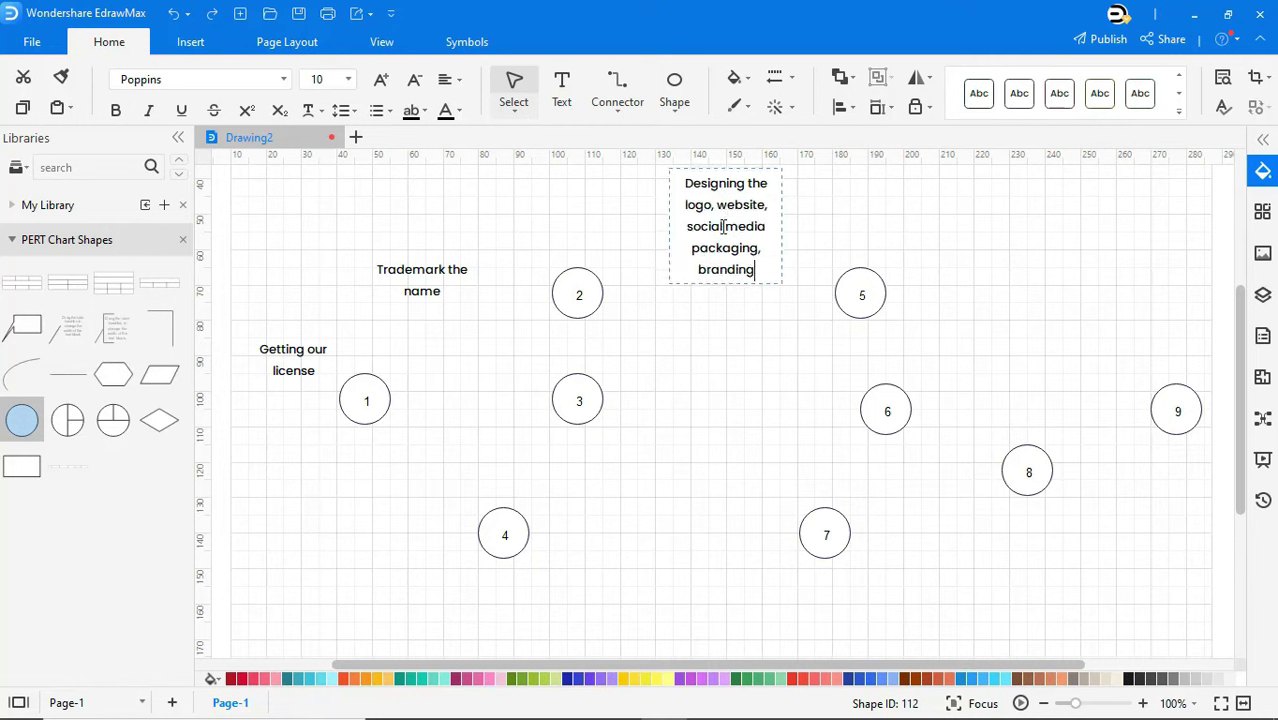
{"action": "key", "text": "Escape"}
{"action": "left_click_drag", "start_coordinate": [781, 227], "coordinate": [864, 220]}
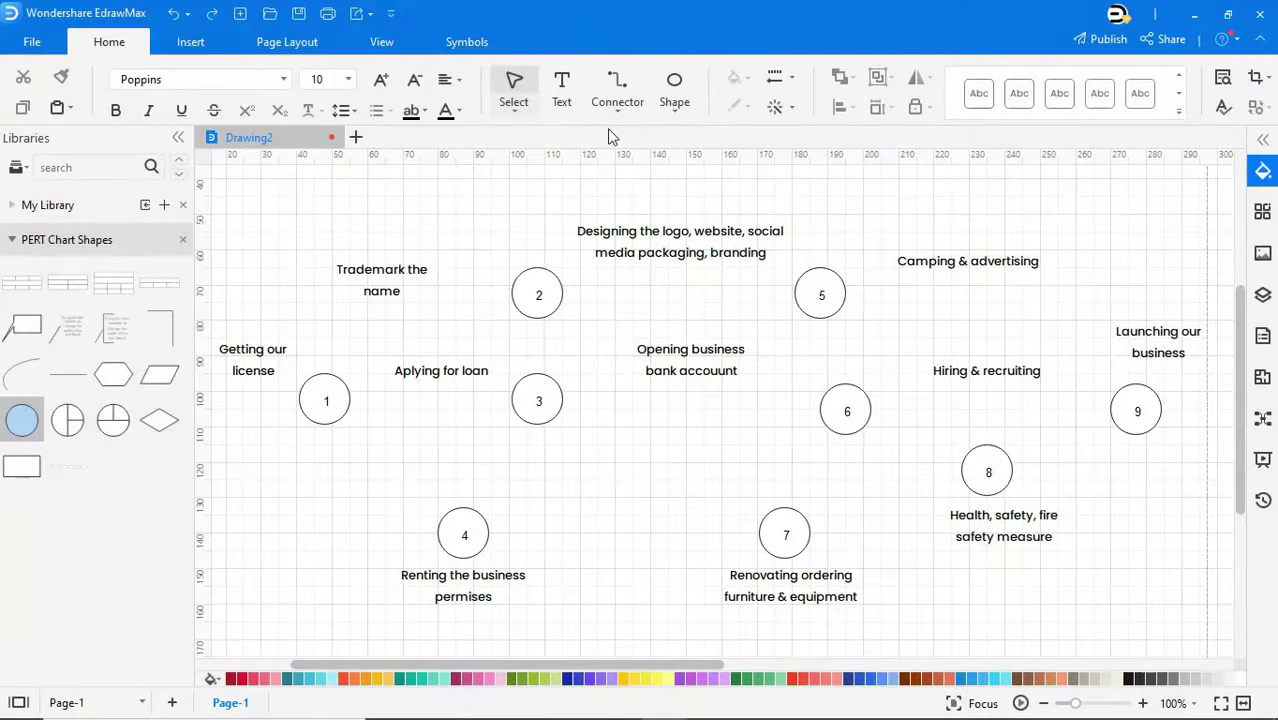
Draw straight arrows 1→2, 1→3, 1→4, 2→5 and 3→6.
{"action": "left_click", "coordinate": [616, 112]}
{"action": "left_click", "coordinate": [632, 197]}
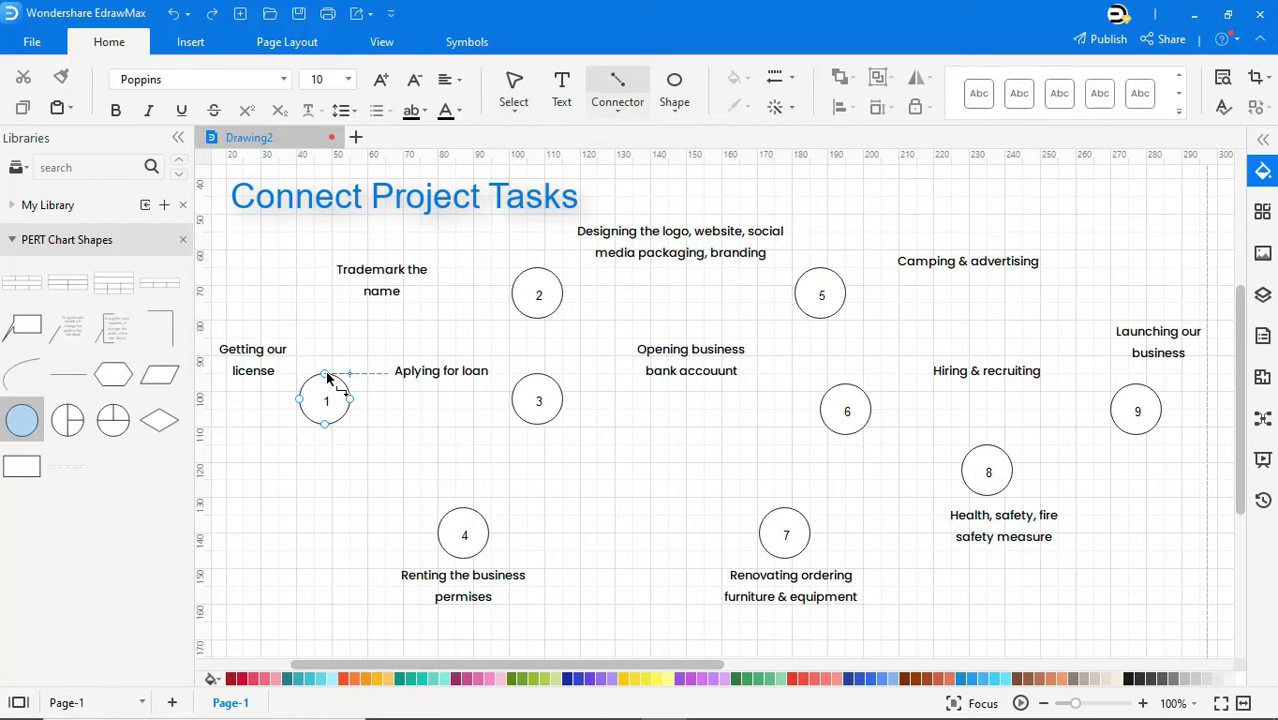
{"action": "left_click_drag", "start_coordinate": [324, 373], "coordinate": [511, 293]}
{"action": "left_click_drag", "start_coordinate": [349, 399], "coordinate": [520, 402]}
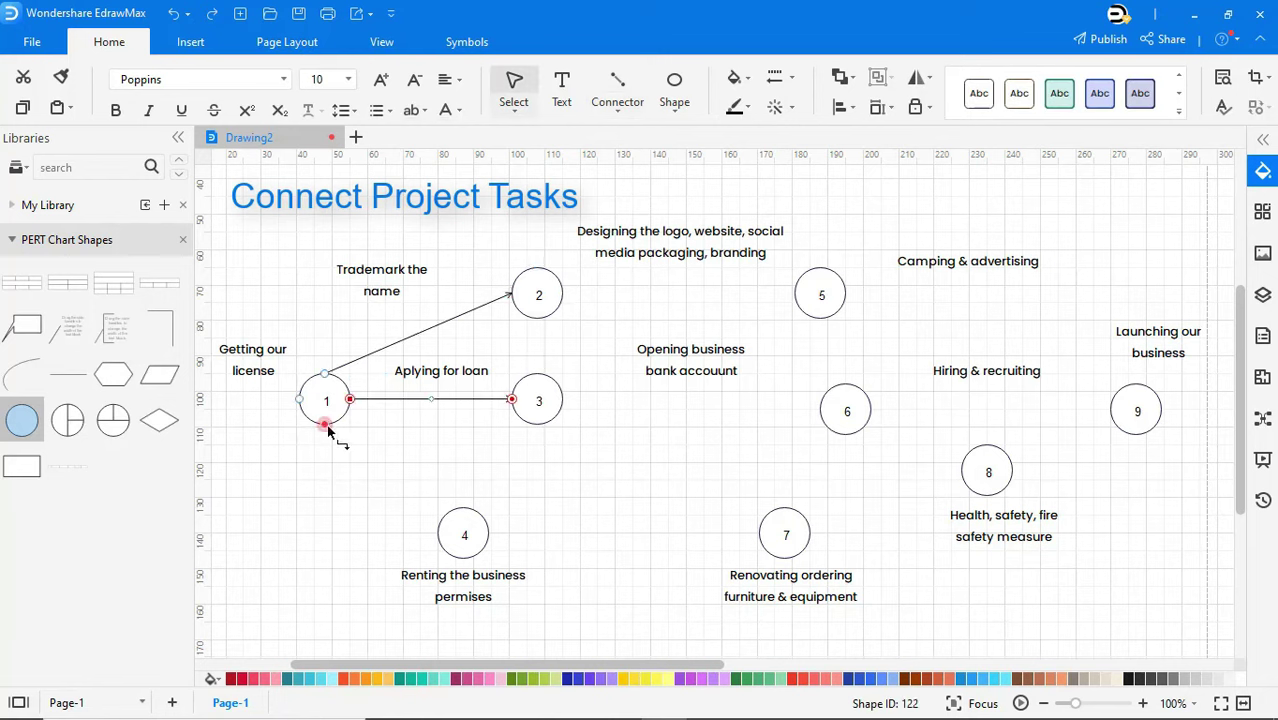
{"action": "left_click_drag", "start_coordinate": [325, 425], "coordinate": [437, 532]}
{"action": "left_click_drag", "start_coordinate": [563, 294], "coordinate": [797, 295]}
{"action": "left_click_drag", "start_coordinate": [563, 400], "coordinate": [855, 419]}
Draw the remaining arrows 4→7, 5→9, 6→9 and 7→8.
{"action": "left_click", "coordinate": [773, 456]}
{"action": "left_click_drag", "start_coordinate": [488, 533], "coordinate": [759, 533]}
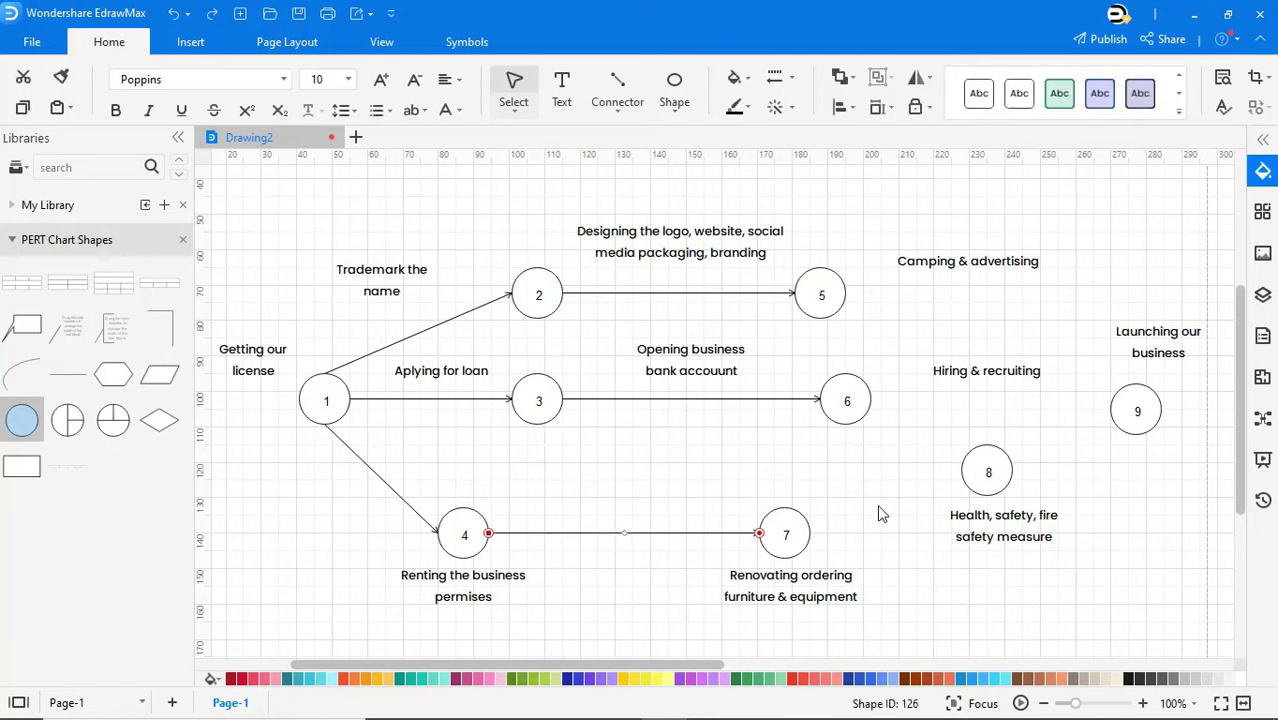
{"action": "left_click", "coordinate": [878, 513]}
{"action": "left_click_drag", "start_coordinate": [846, 294], "coordinate": [1130, 390]}
{"action": "left_click_drag", "start_coordinate": [871, 400], "coordinate": [1158, 410]}
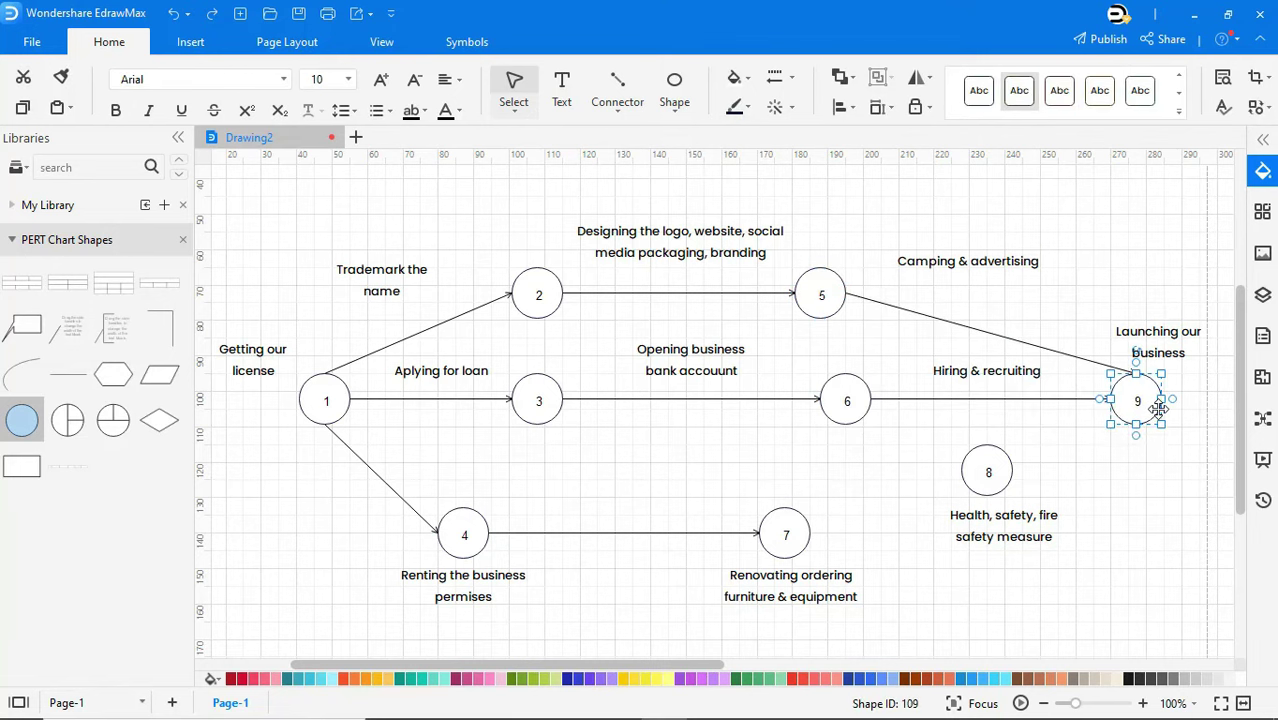
{"action": "left_click", "coordinate": [1147, 462]}
{"action": "mouse_move", "coordinate": [810, 533]}
{"action": "left_mouse_down"}
{"action": "mouse_move", "coordinate": [921, 502]}
{"action": "mouse_move", "coordinate": [961, 470]}
{"action": "mouse_move", "coordinate": [1130, 460]}
{"action": "left_mouse_up"}
{"action": "left_click", "coordinate": [790, 78]}
{"action": "left_click", "coordinate": [1120, 262]}
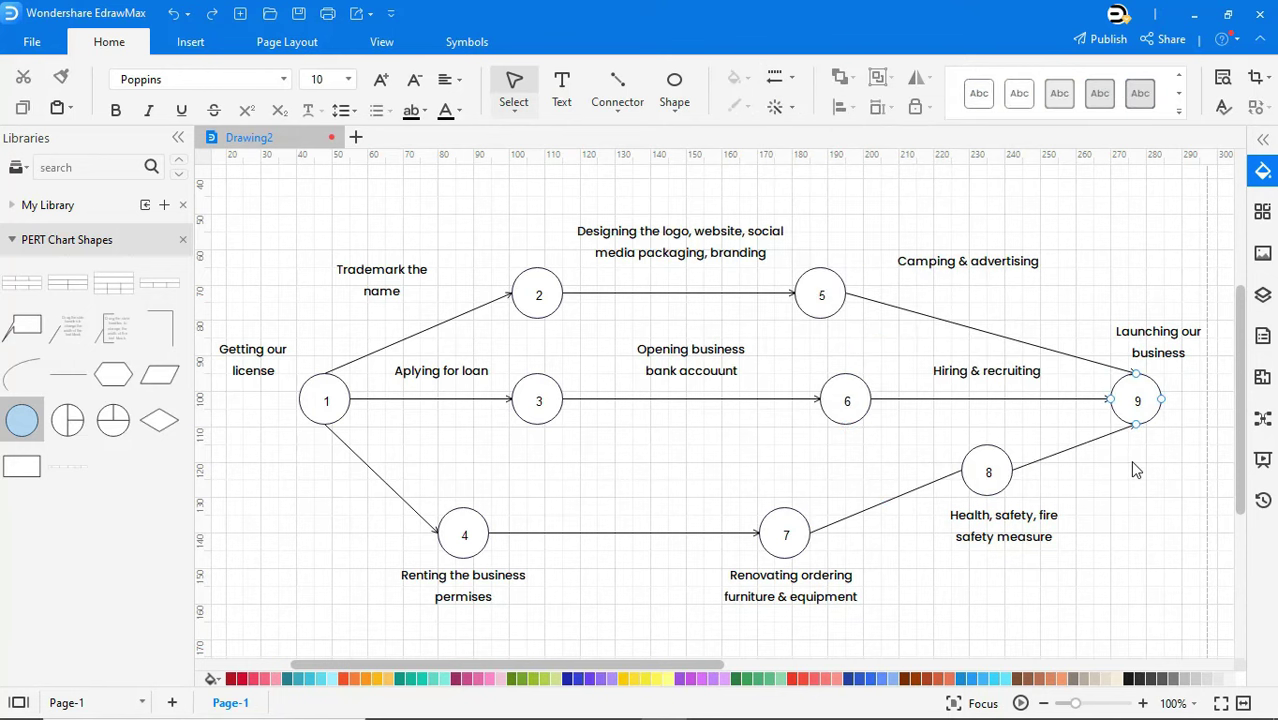
Label the 1→2 arrow '2 weeks' and the 2→5 arrow '20 weeks'.
{"action": "double_click", "coordinate": [462, 336]}
{"action": "type", "text": "2 weeks"}
{"action": "left_click", "coordinate": [447, 330]}
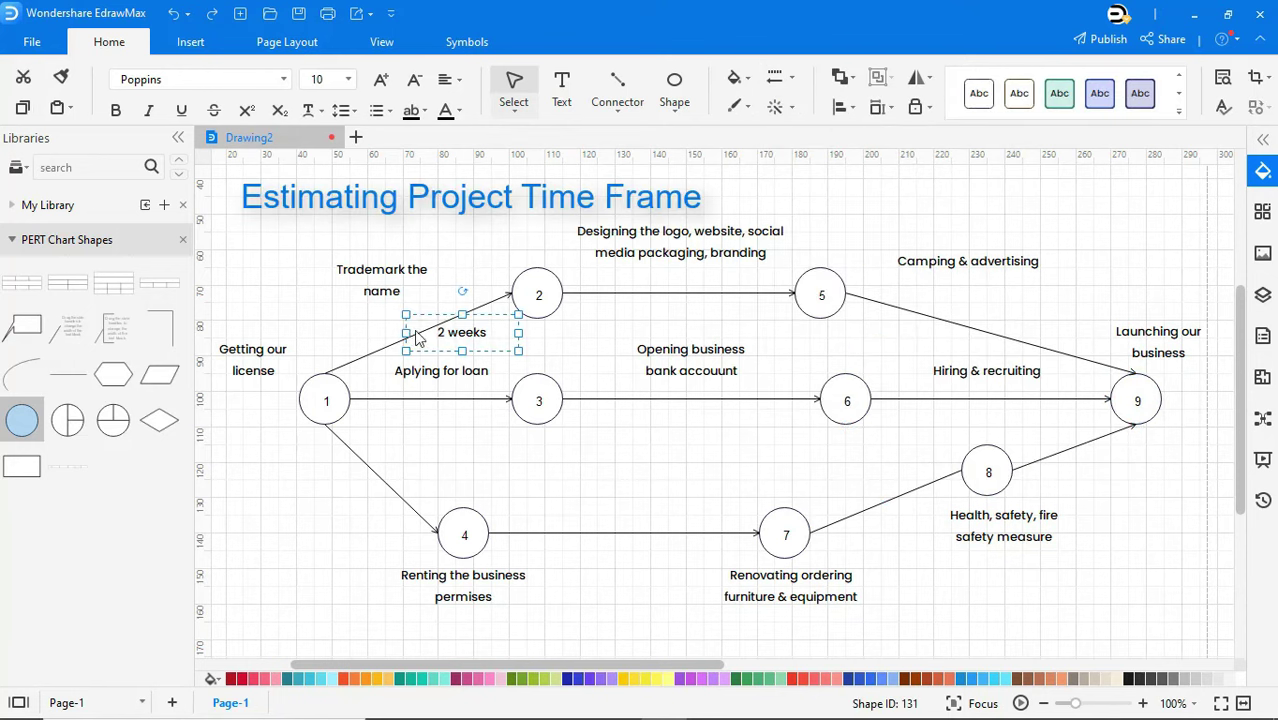
{"action": "left_click_drag", "start_coordinate": [447, 330], "coordinate": [472, 320]}
{"action": "left_click", "coordinate": [569, 333]}
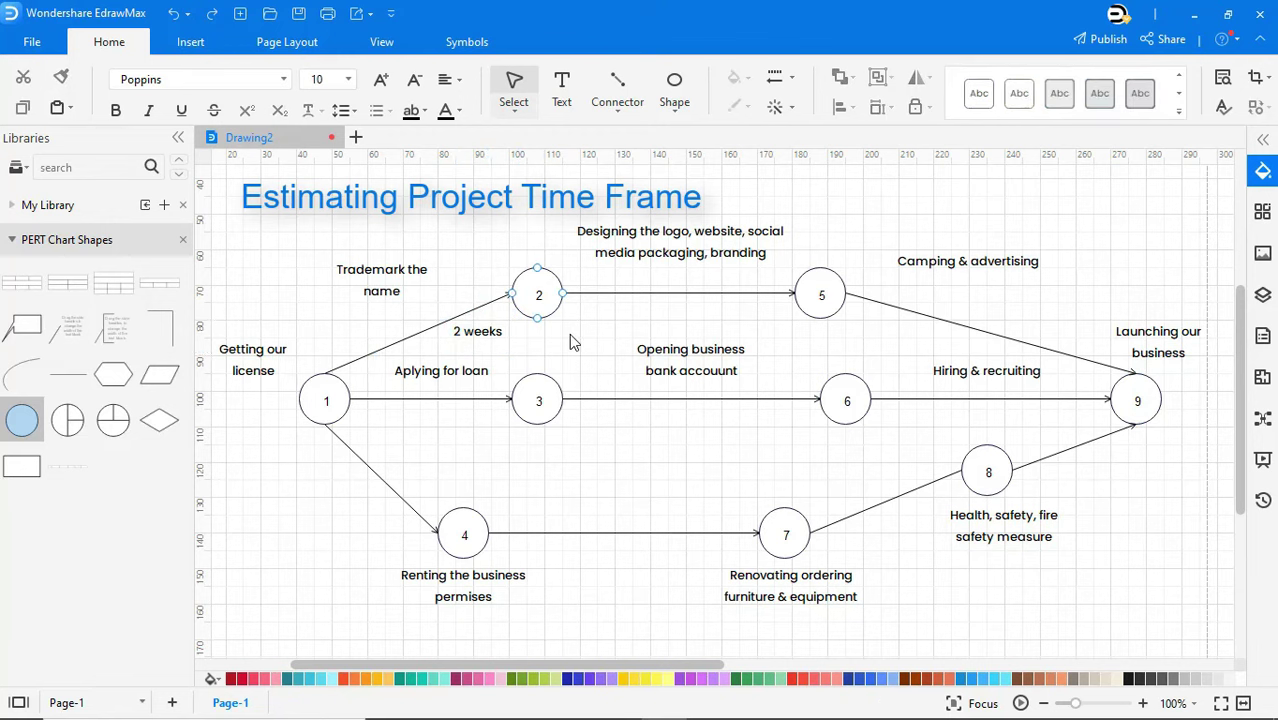
{"action": "double_click", "coordinate": [685, 310]}
{"action": "type", "text": "20 weeks"}
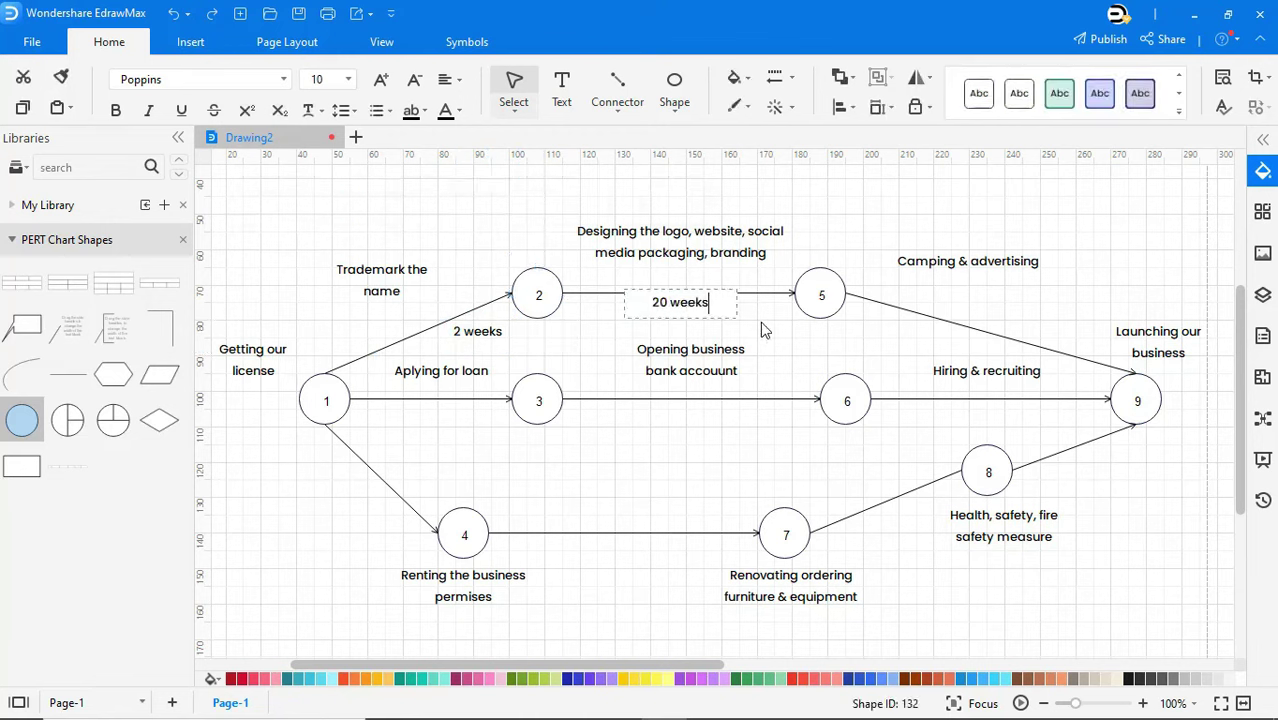
{"action": "left_click", "coordinate": [638, 305]}
{"action": "mouse_move", "coordinate": [638, 305]}
{"action": "left_mouse_down"}
{"action": "mouse_move", "coordinate": [652, 316]}
{"action": "mouse_move", "coordinate": [637, 310]}
{"action": "left_mouse_up"}
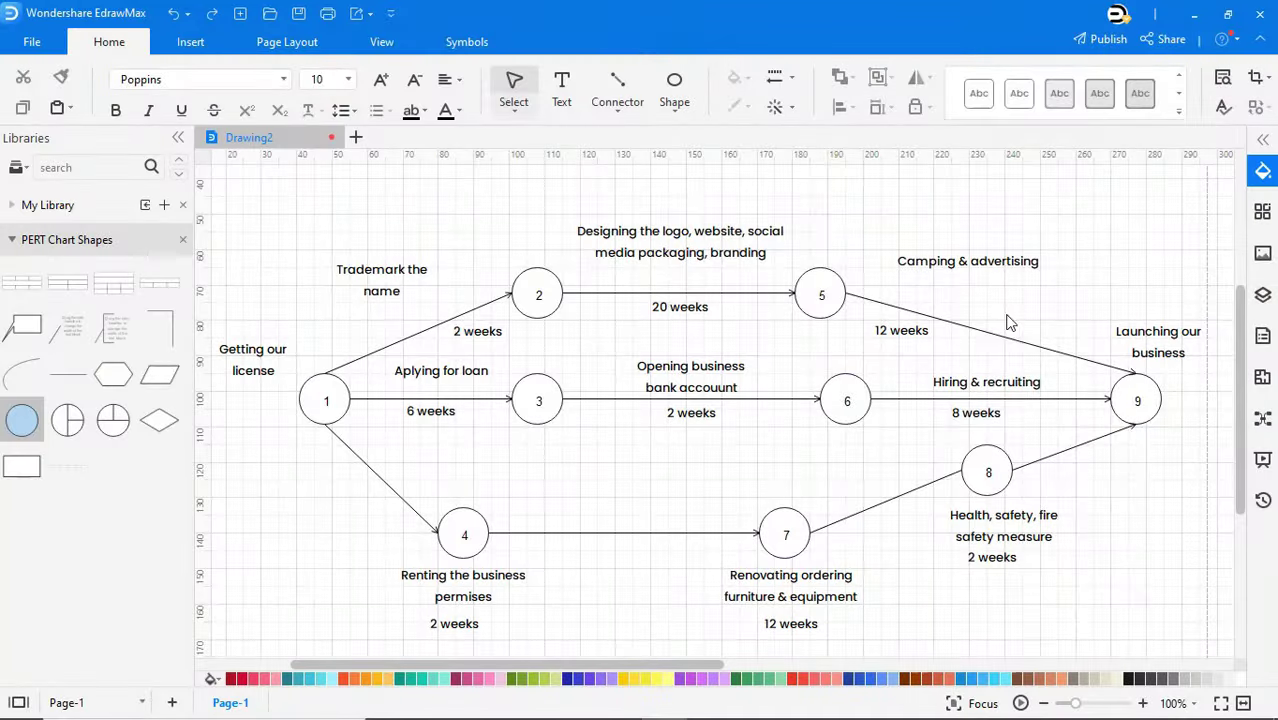
Move the 'Trademark the name' label slightly lower.
{"action": "left_click", "coordinate": [414, 274]}
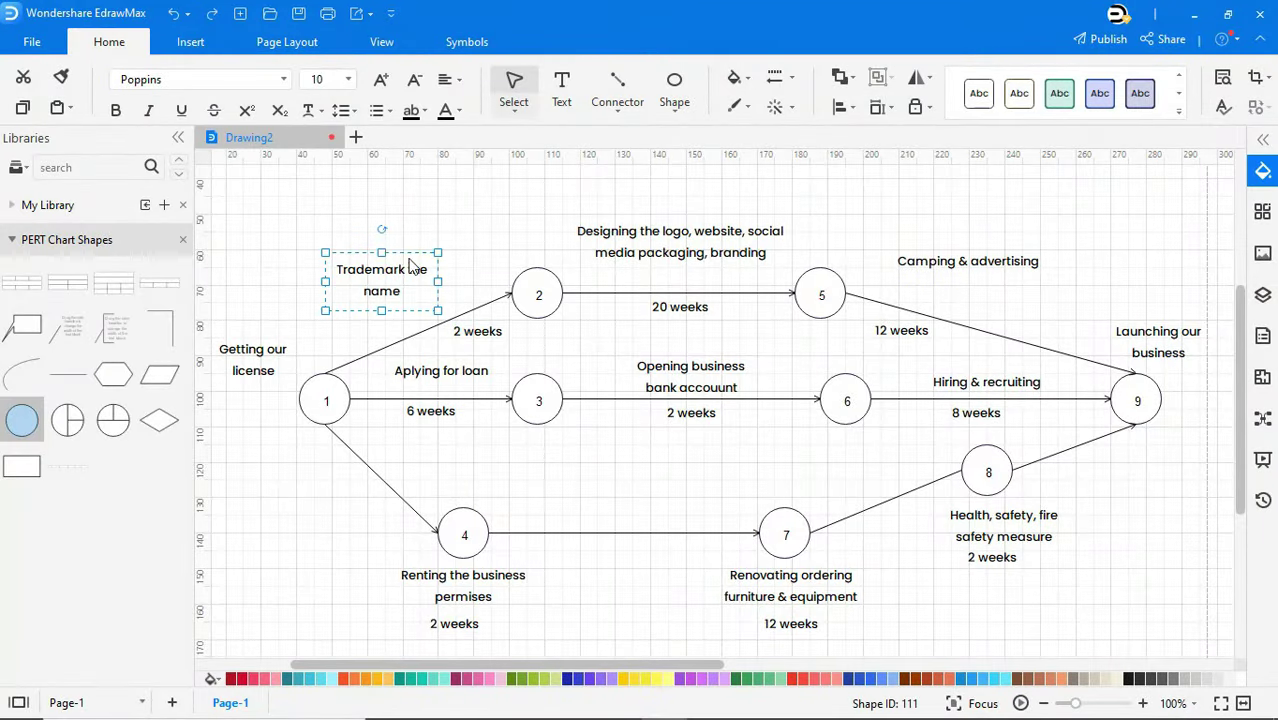
{"action": "left_click_drag", "start_coordinate": [381, 254], "coordinate": [433, 275]}
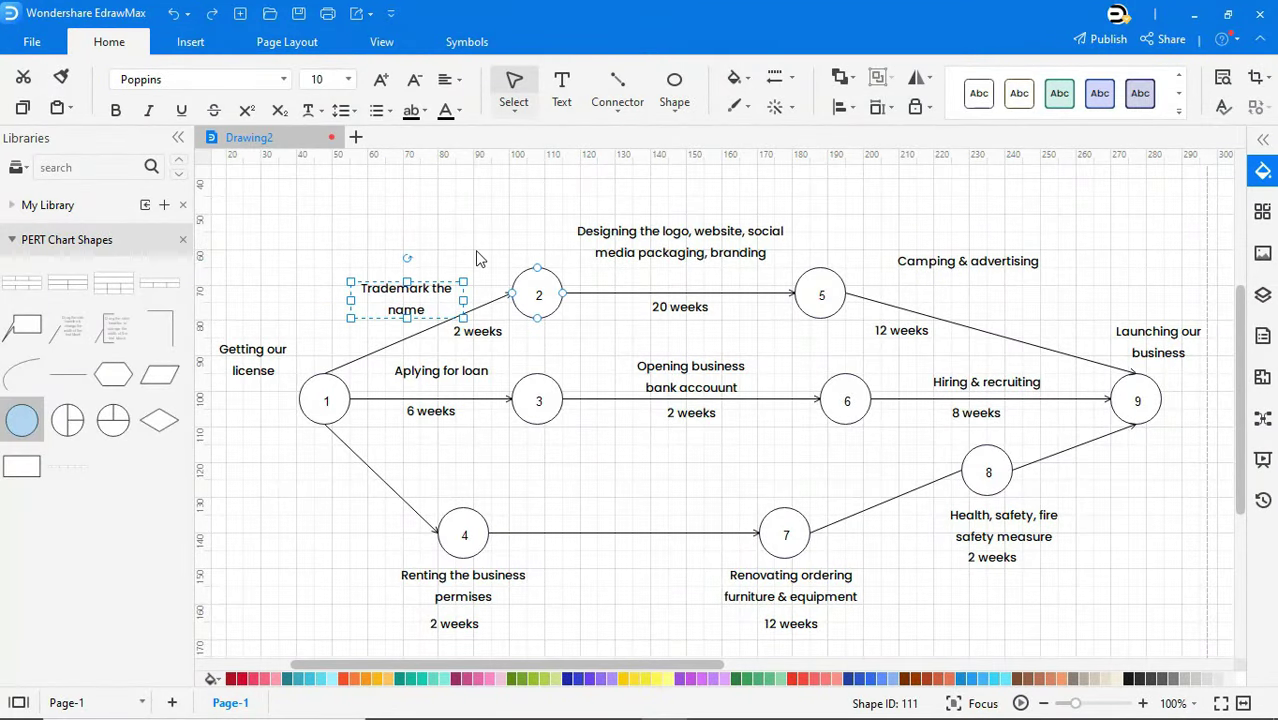
{"action": "left_click", "coordinate": [479, 258]}
Fill circles 1–4 dark green.
{"action": "left_click", "coordinate": [332, 406]}
{"action": "left_click", "coordinate": [538, 295], "text": "ctrl"}
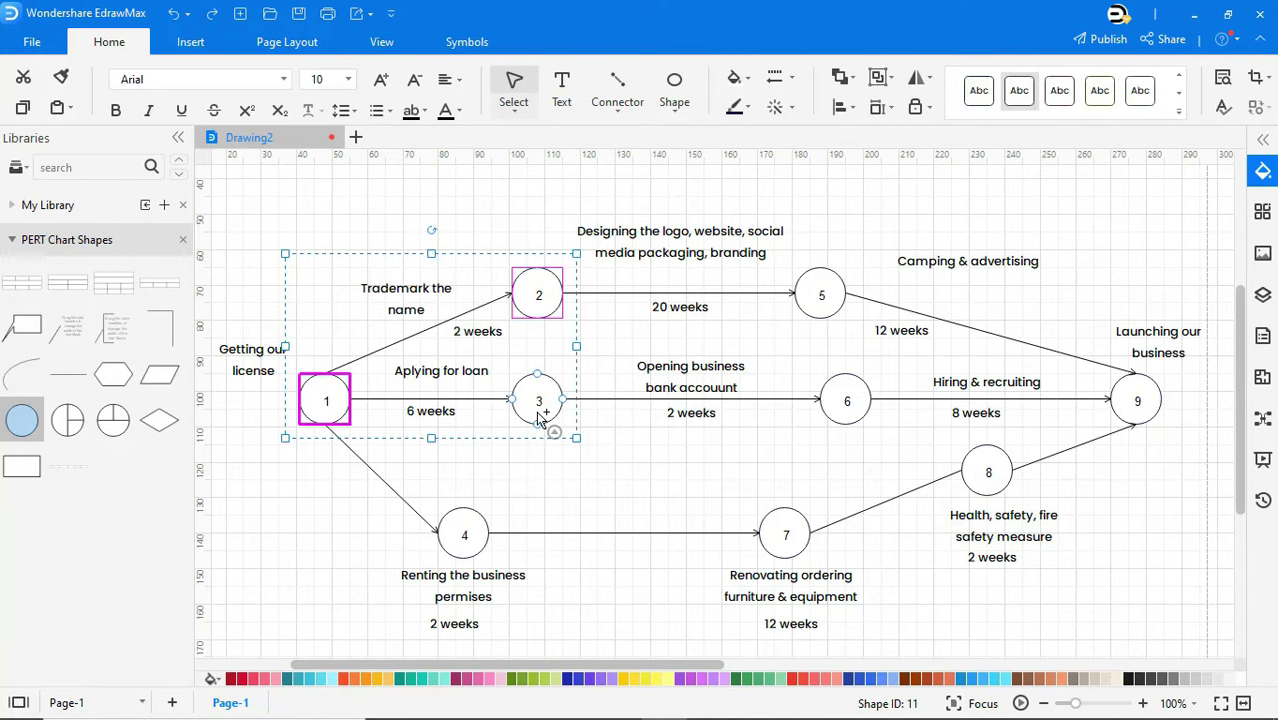
{"action": "left_click", "coordinate": [538, 400], "text": "ctrl"}
{"action": "left_click", "coordinate": [468, 528], "text": "ctrl"}
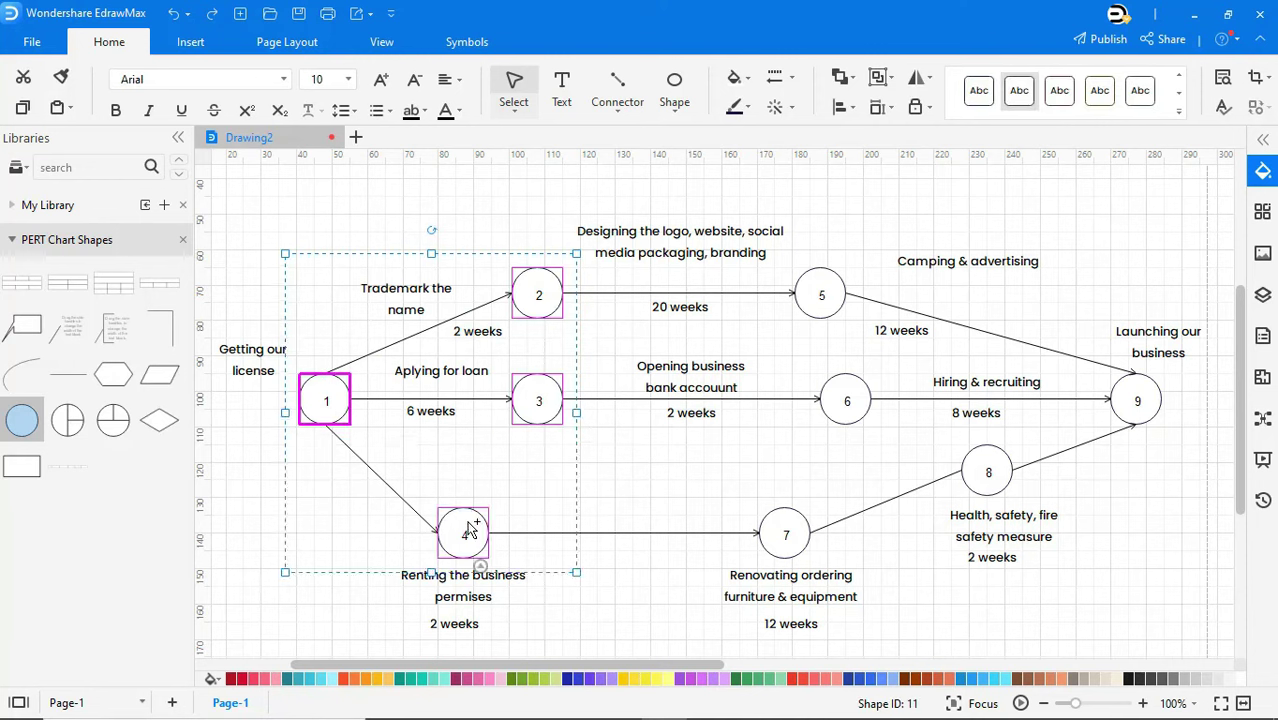
{"action": "left_click", "coordinate": [742, 679]}
{"action": "left_click", "coordinate": [708, 518]}
Fill circles 5–9 light green.
{"action": "left_click", "coordinate": [812, 308]}
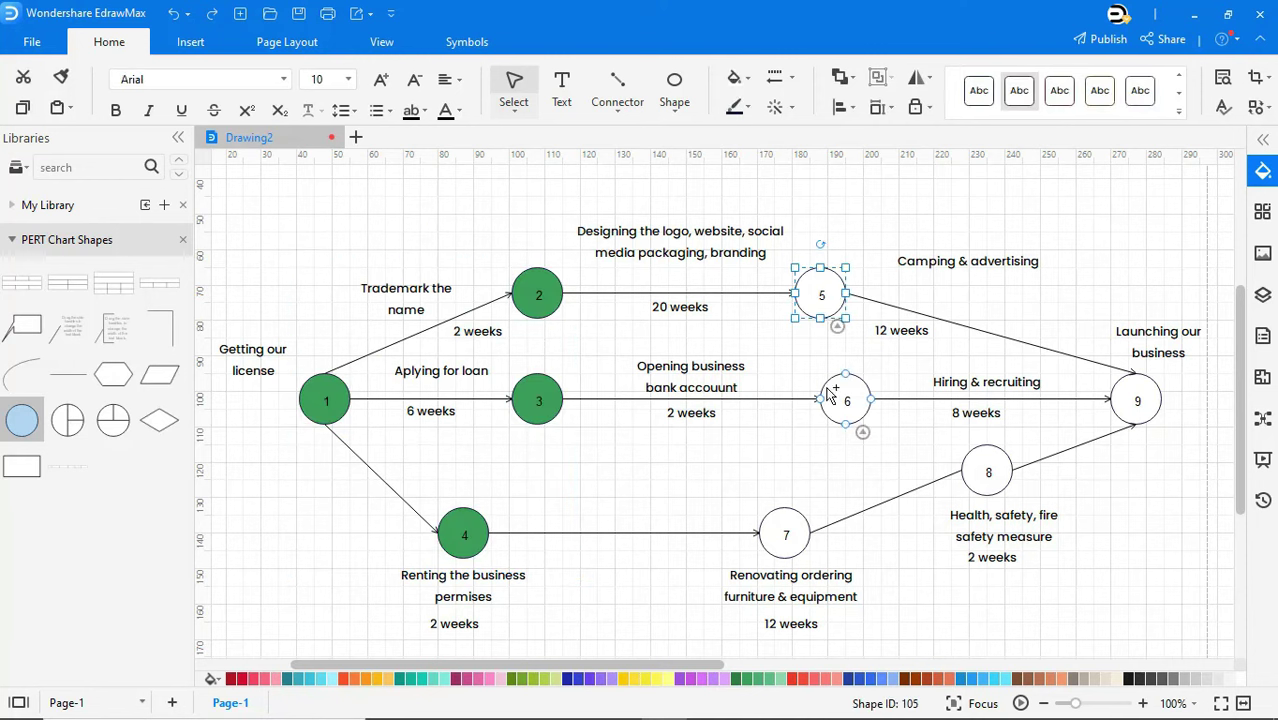
{"action": "left_click", "coordinate": [843, 398], "text": "ctrl"}
{"action": "left_click", "coordinate": [780, 538], "text": "ctrl"}
{"action": "left_click", "coordinate": [987, 490], "text": "ctrl"}
{"action": "left_click", "coordinate": [1136, 414], "text": "ctrl"}
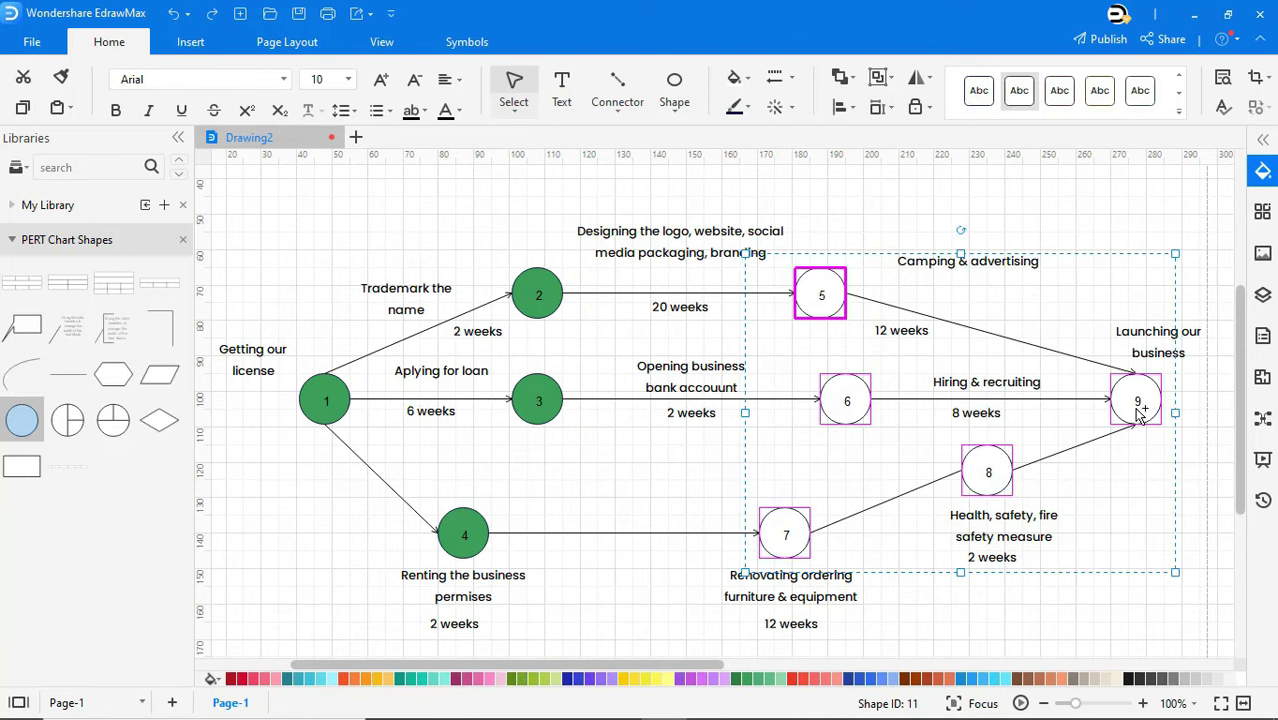
{"action": "left_click", "coordinate": [1125, 557]}
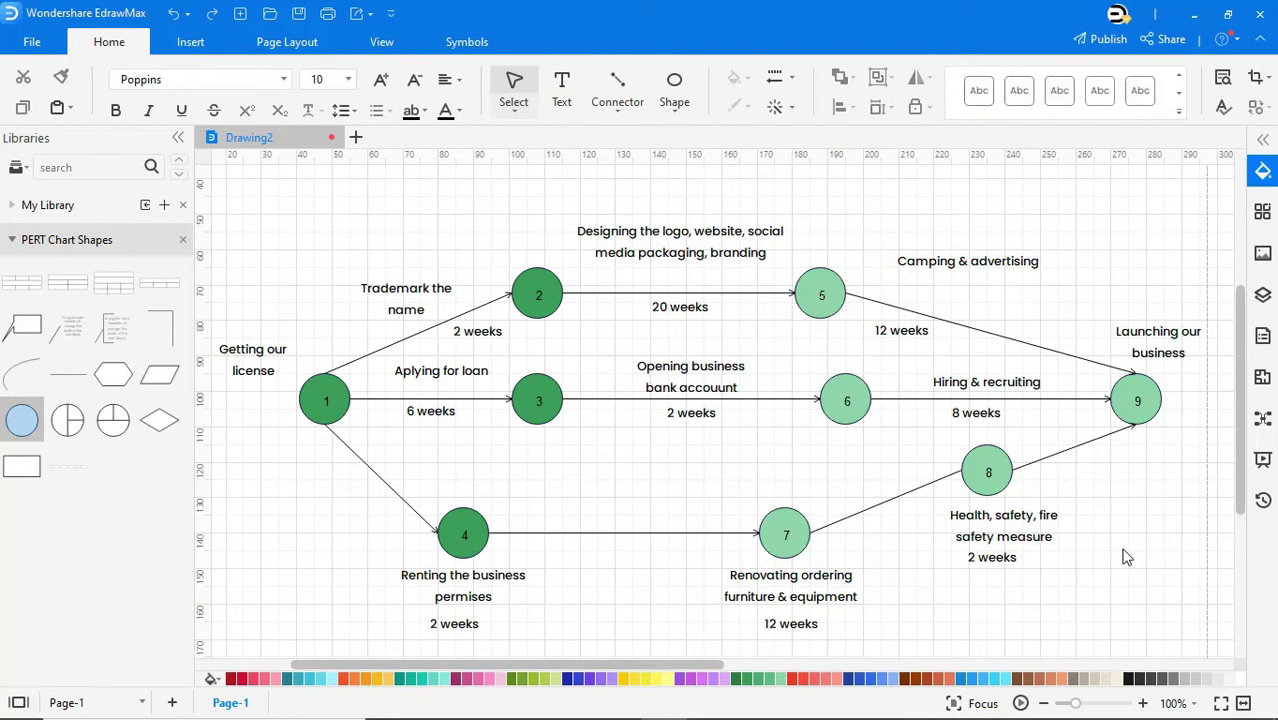
Centre the diagram on the page and set the page background to plain white.
{"action": "right_click", "coordinate": [1125, 557]}
{"action": "left_click", "coordinate": [1121, 521]}
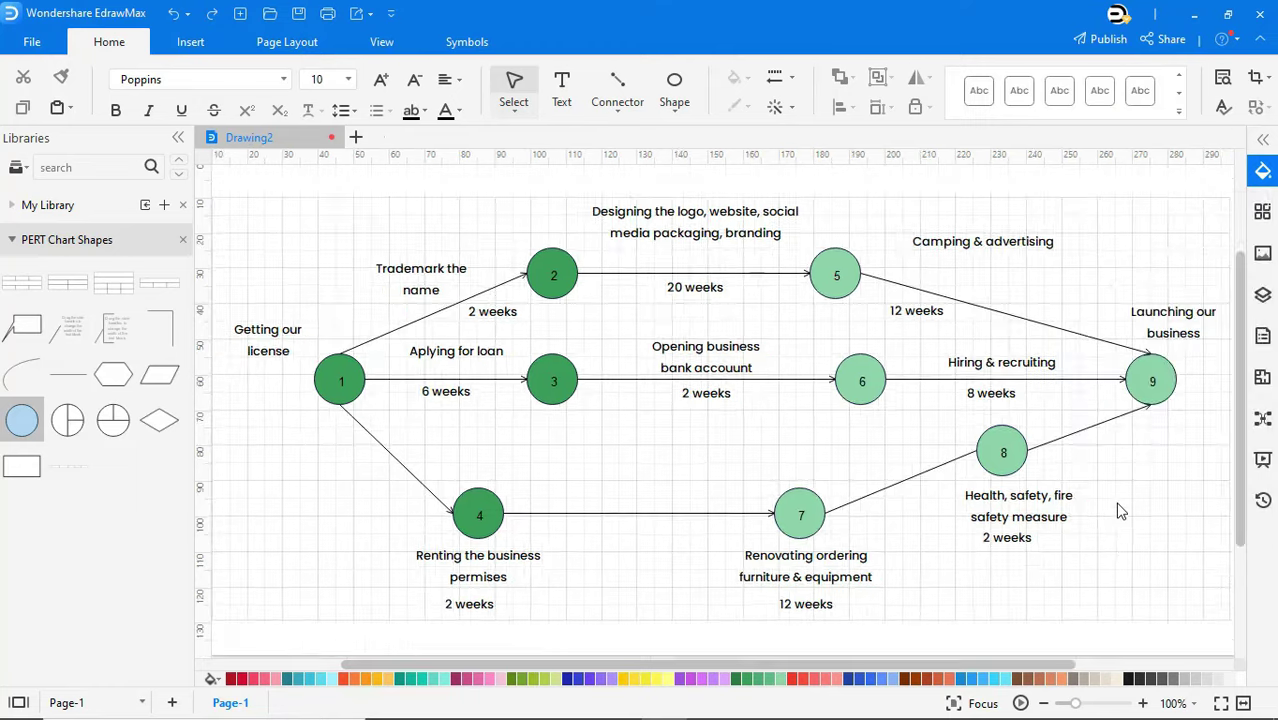
{"action": "left_click", "coordinate": [1221, 704]}
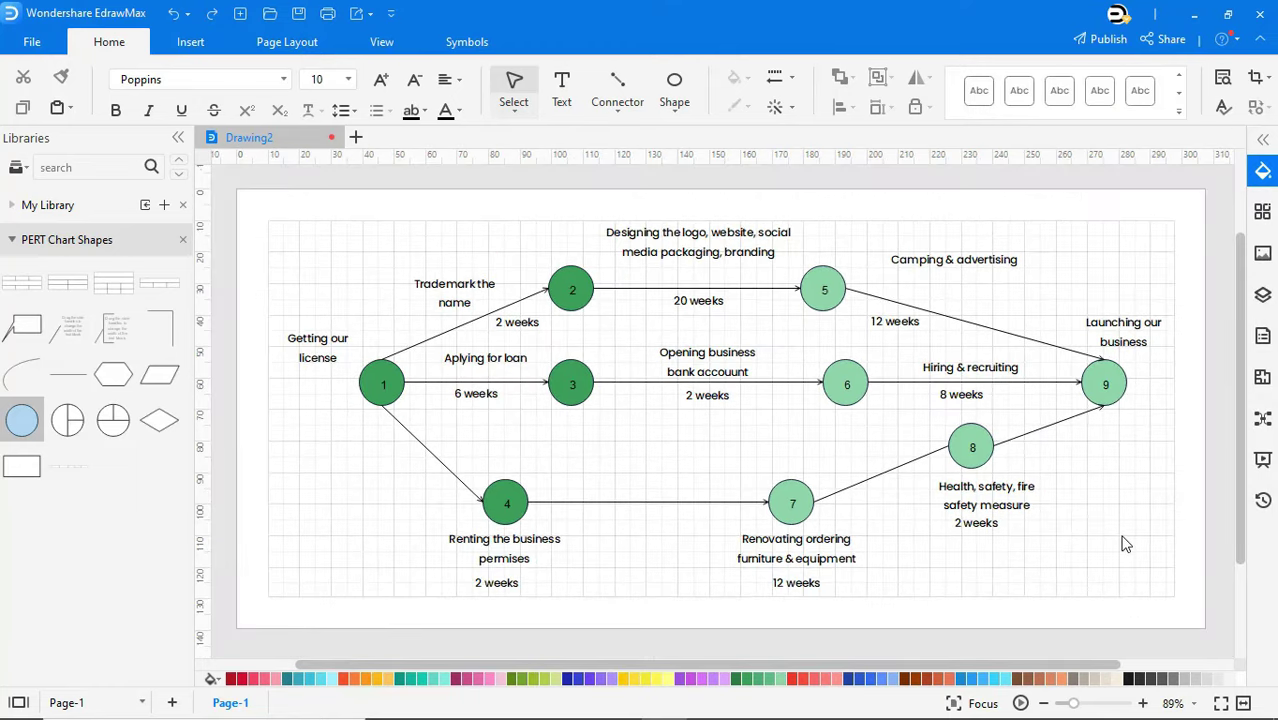
{"action": "left_click", "coordinate": [296, 45]}
{"action": "left_click", "coordinate": [626, 100]}
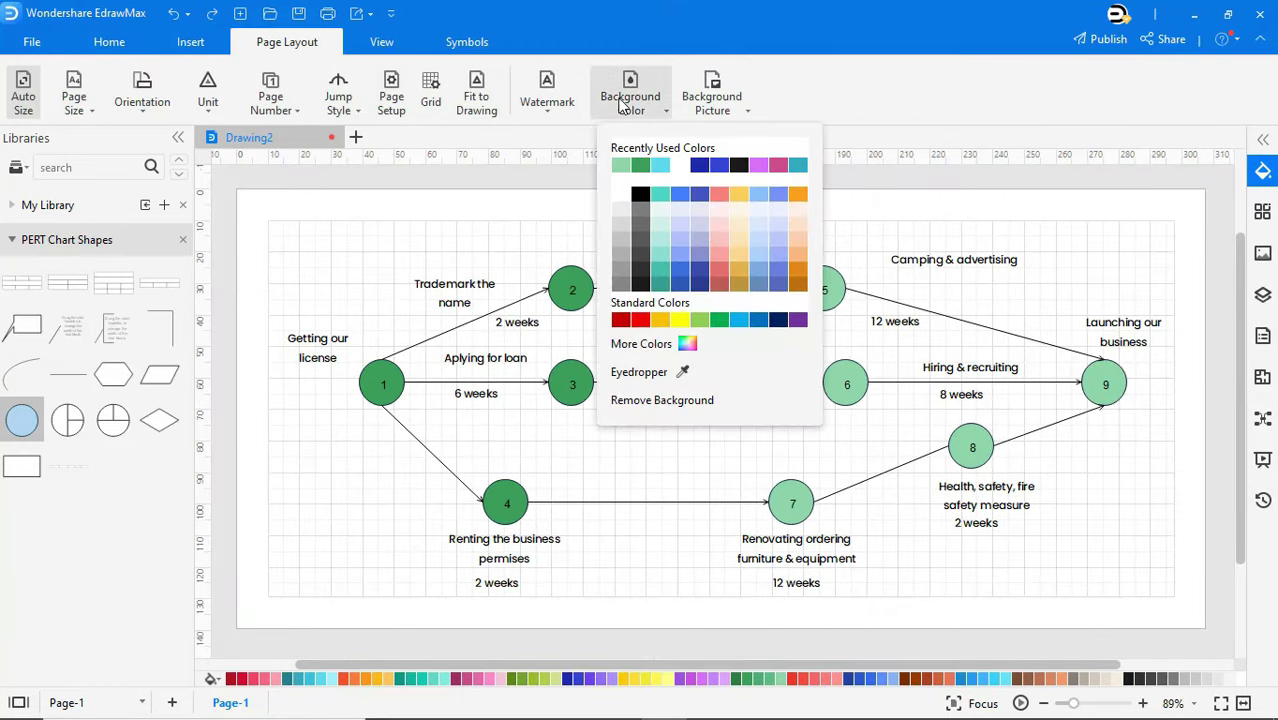
{"action": "left_click", "coordinate": [620, 193]}
{"action": "left_click", "coordinate": [385, 50]}
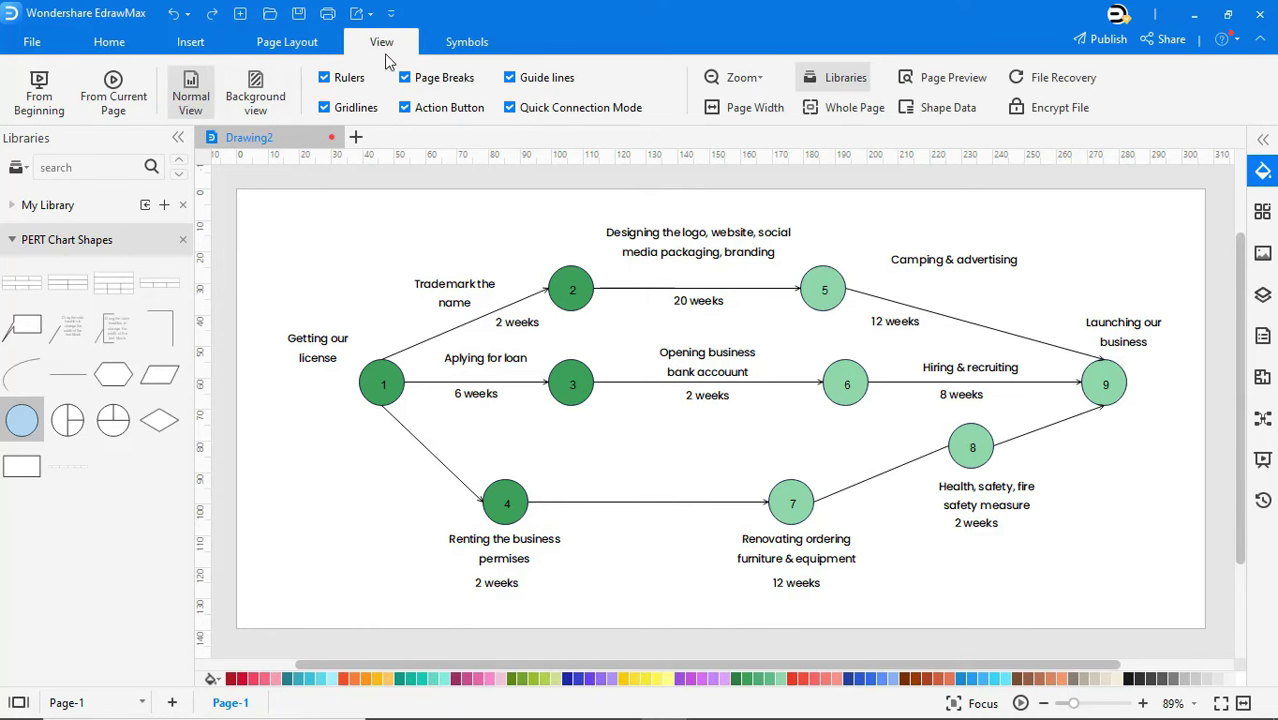